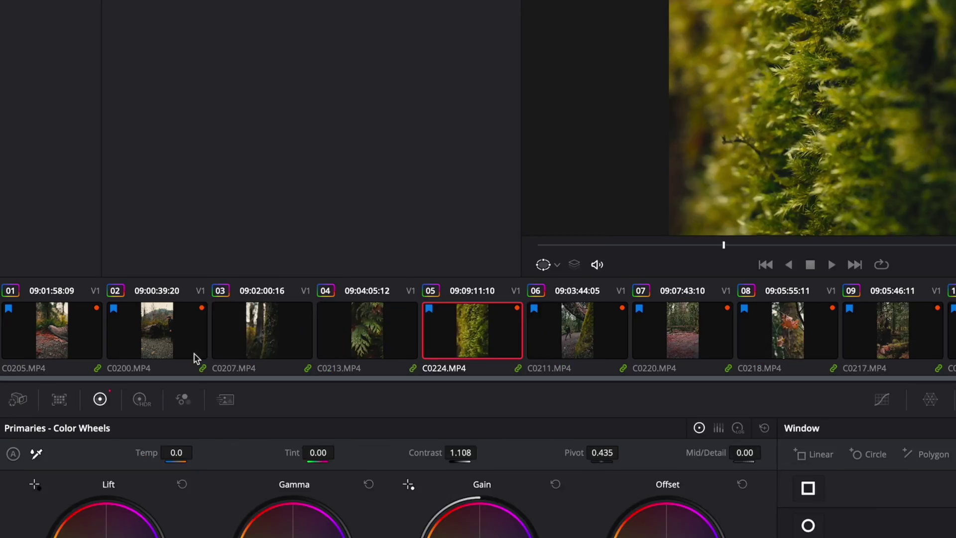
Select clip 01 and switch the node graph from Clip to the Group Post-Clip grade.
left_click(19, 356)
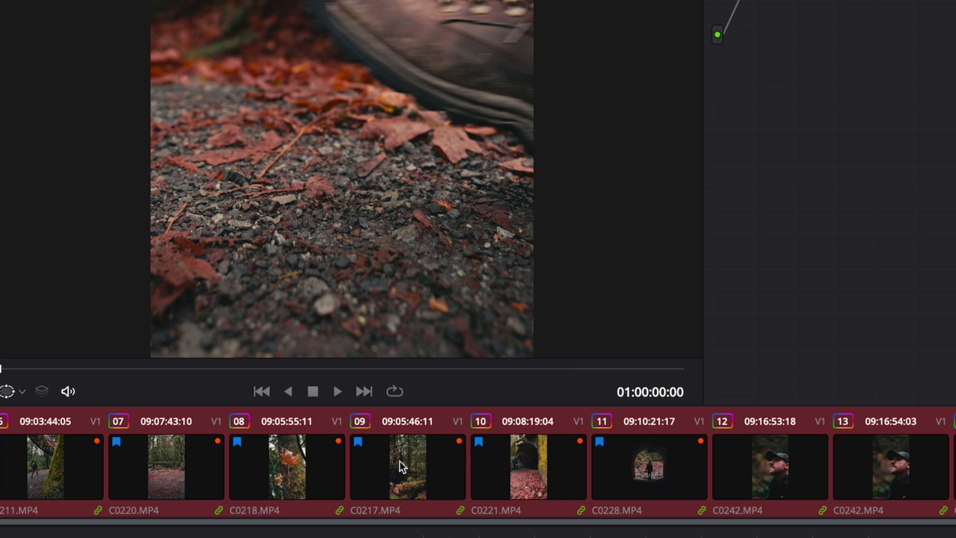
right_click(403, 466)
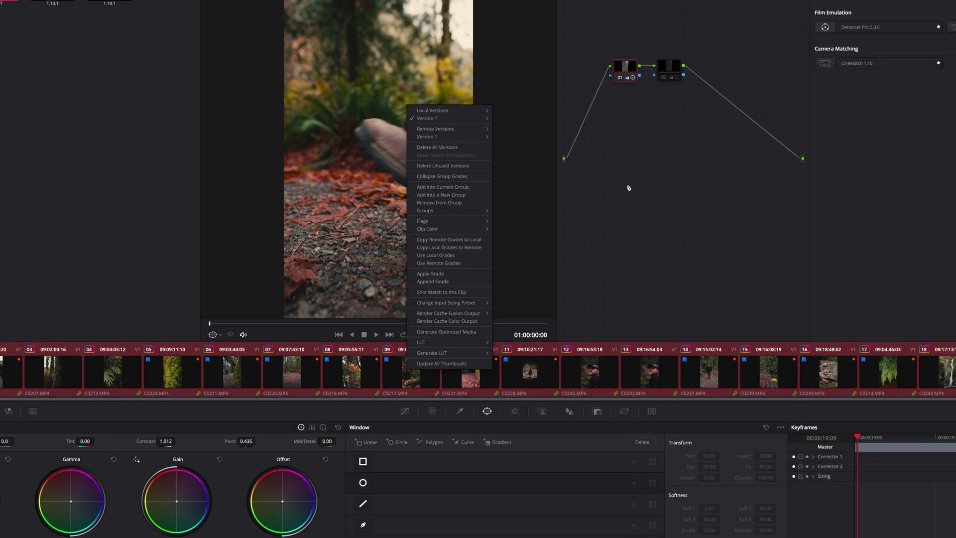
left_click(849, 93)
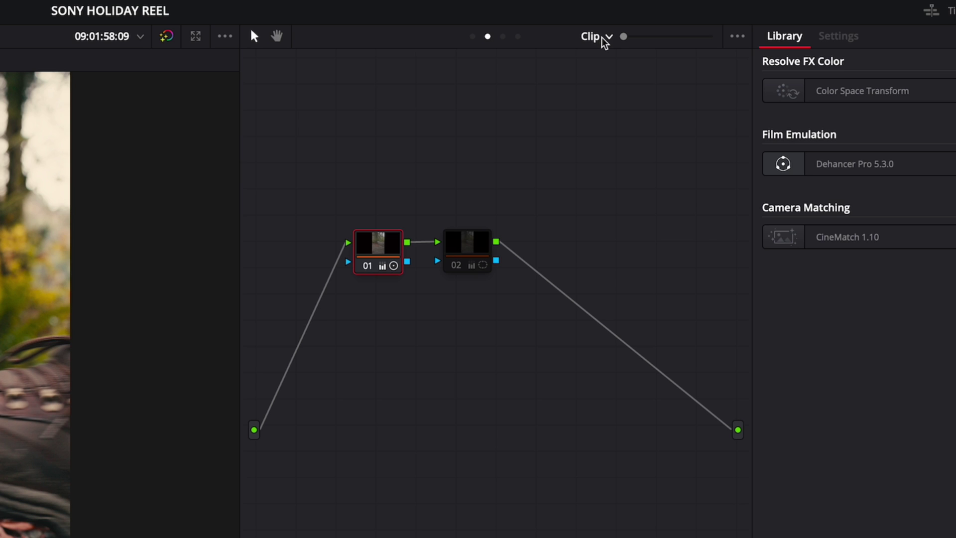
left_click(677, 23)
left_click(647, 92)
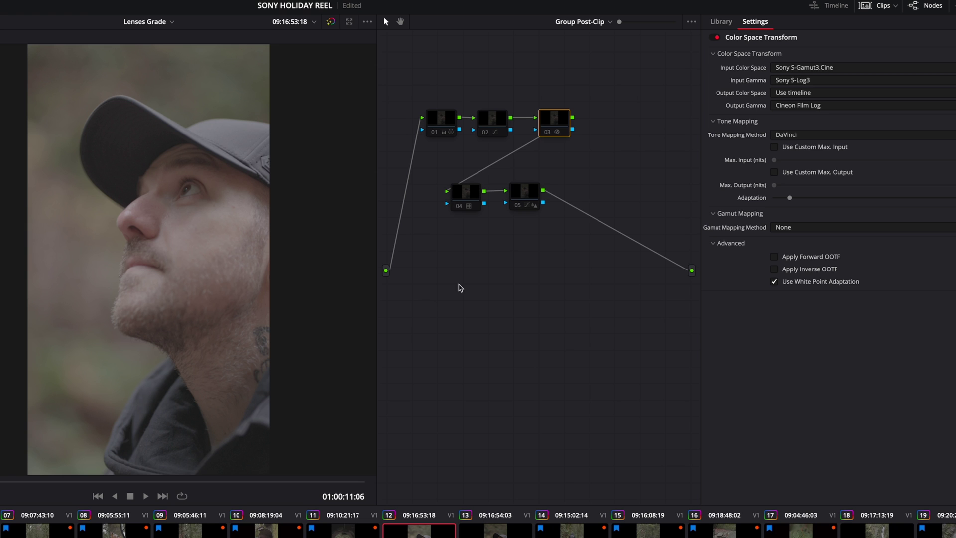
Select group node 04 and bring up the Film Looks LUT collection.
left_click(463, 199)
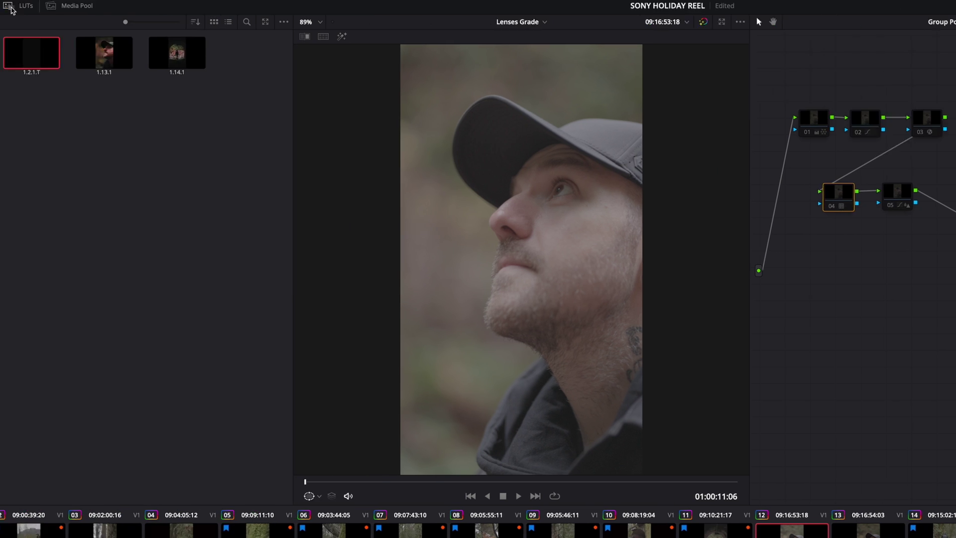
left_click(95, 6)
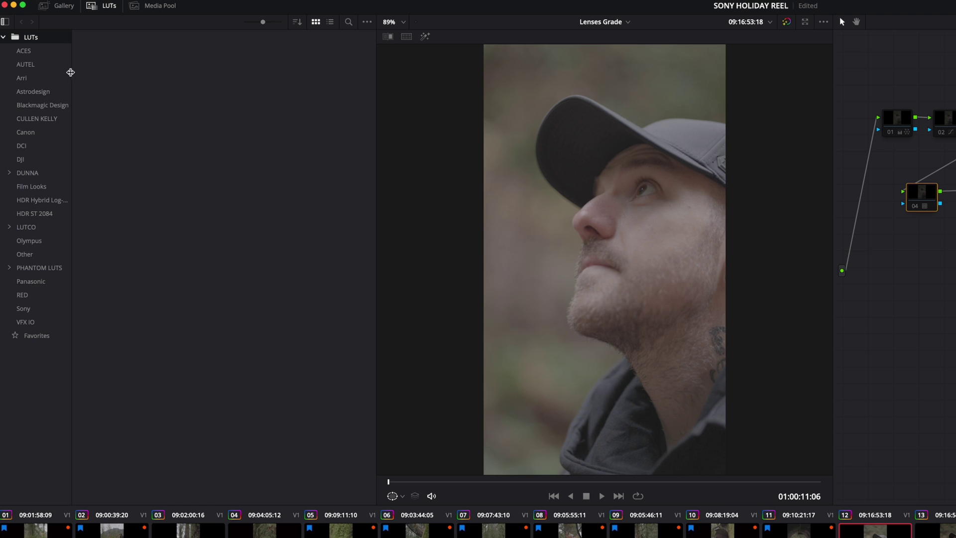
left_click(33, 187)
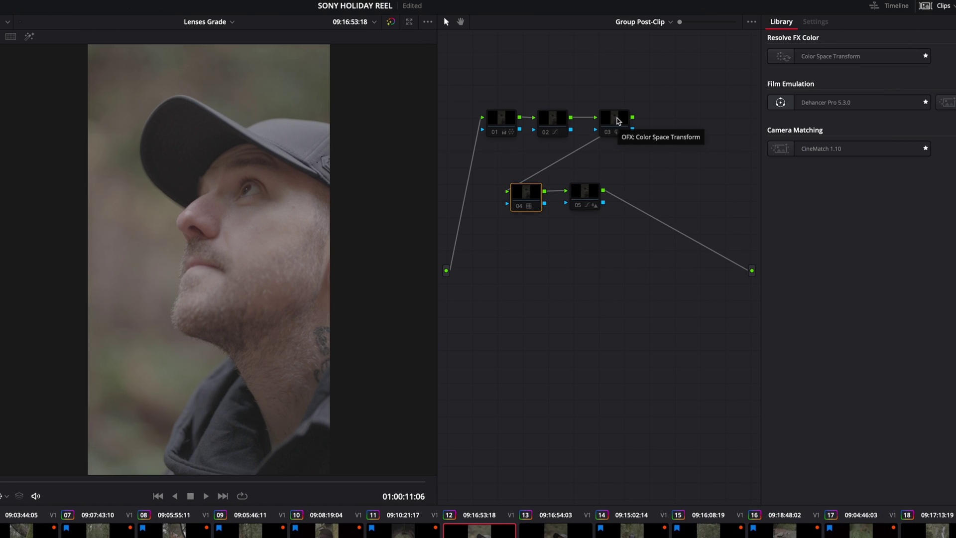
Inspect the Color Space Transform settings, stepping through nodes 04, 05 and the first node.
left_click(617, 121)
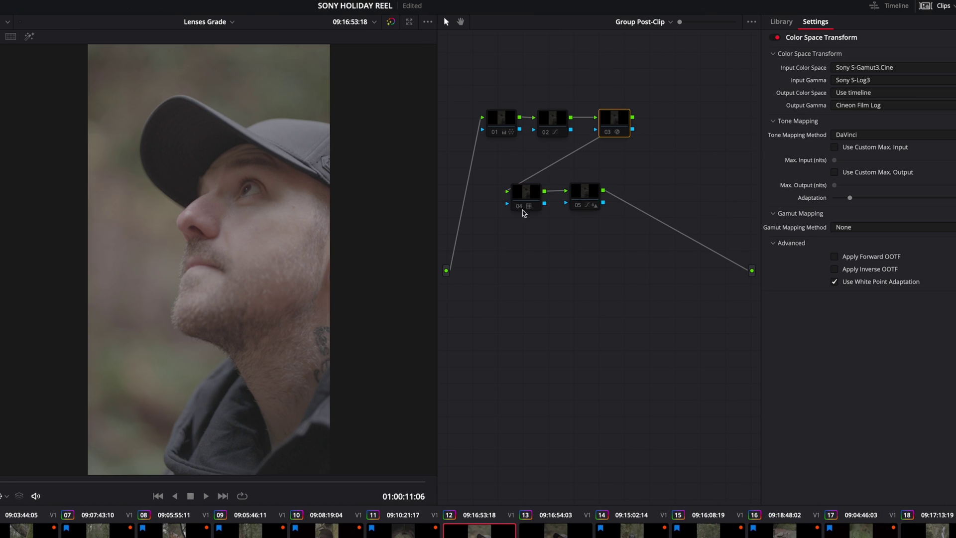
left_click(526, 193)
left_click(613, 127)
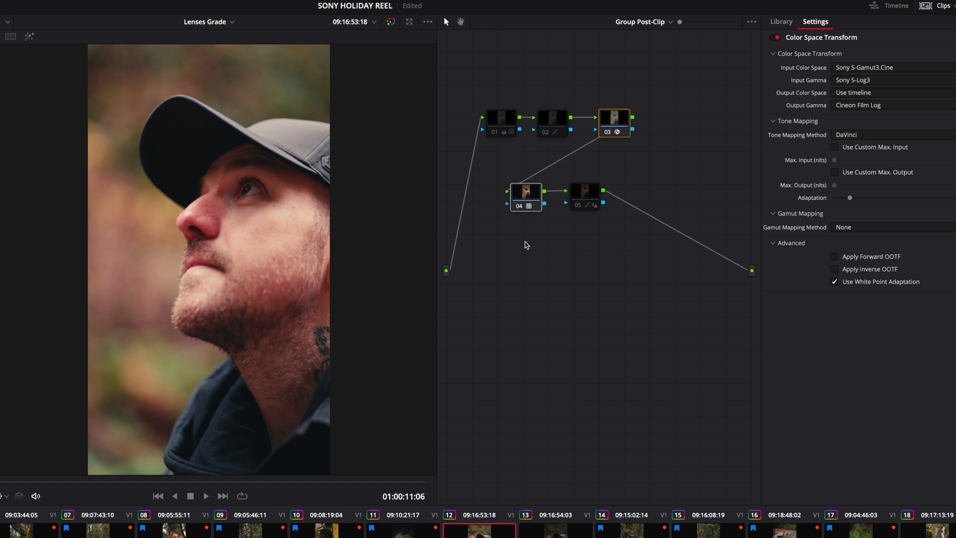
left_click(585, 195)
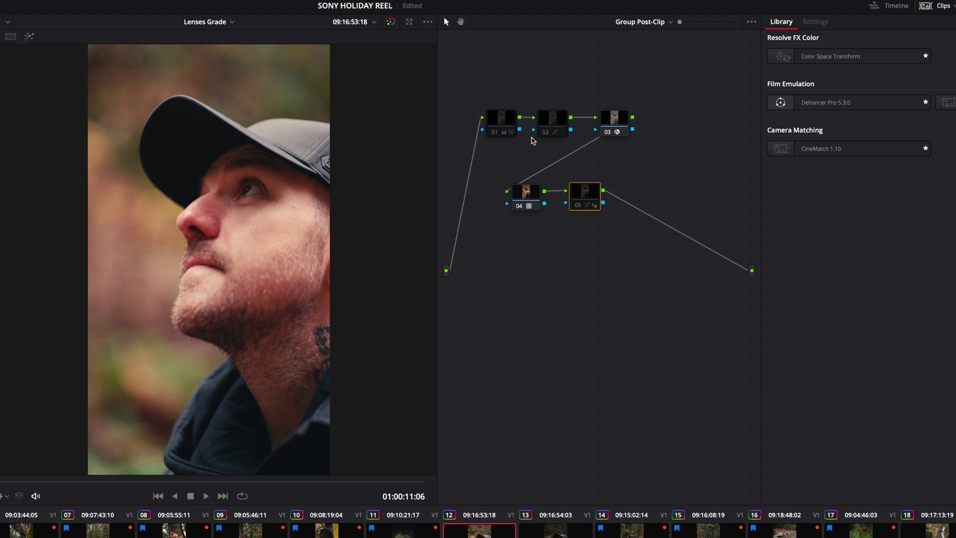
left_click(501, 123)
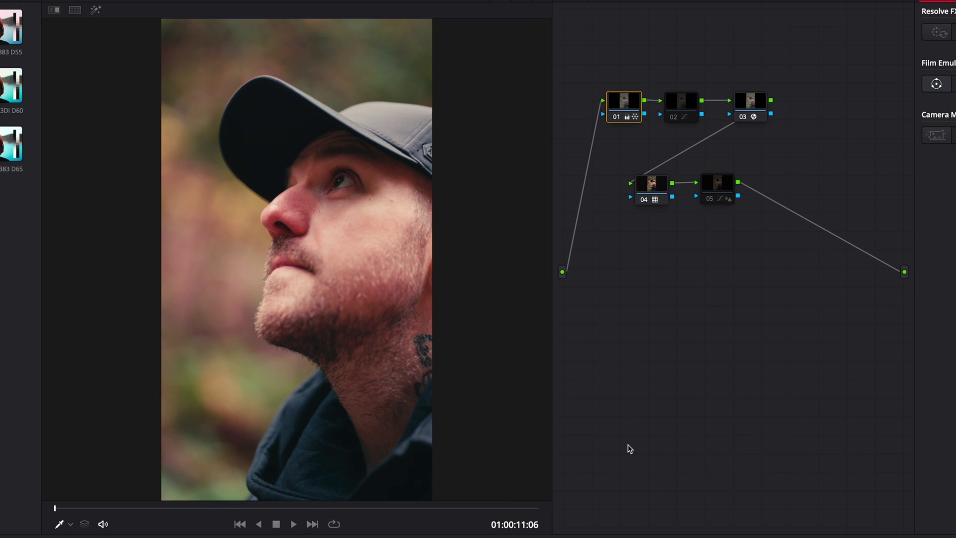
Review node 02's Hue vs Sat curve and node 05's Blur settings.
left_click(683, 105)
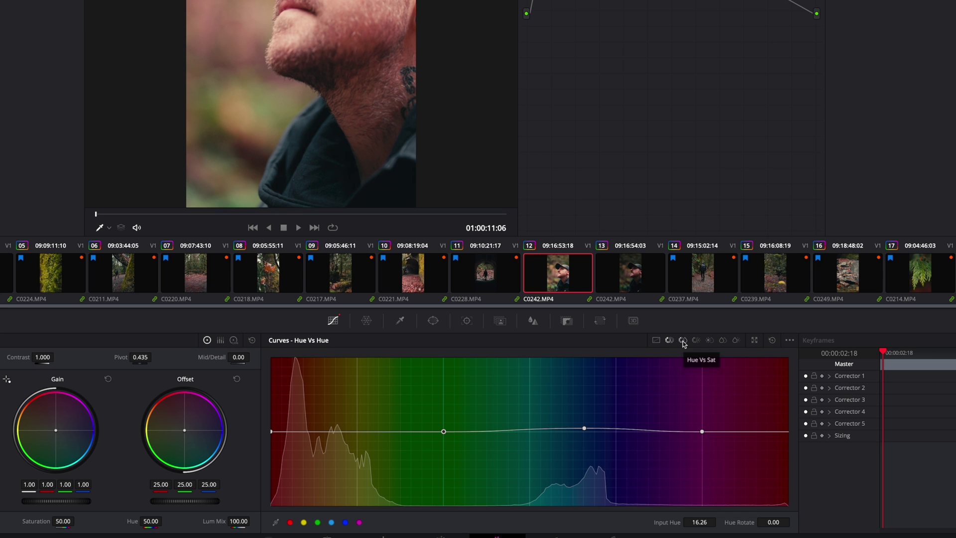
left_click(682, 340)
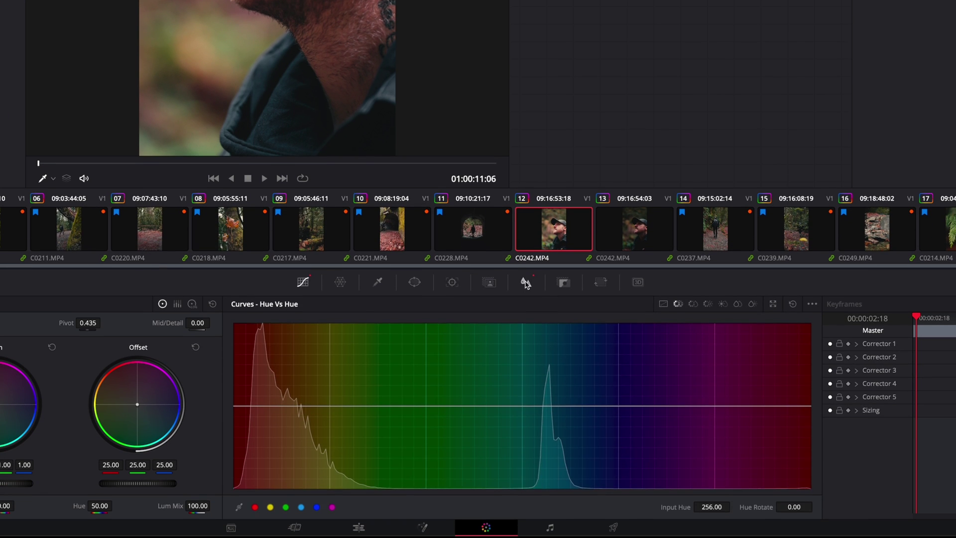
left_click(526, 282)
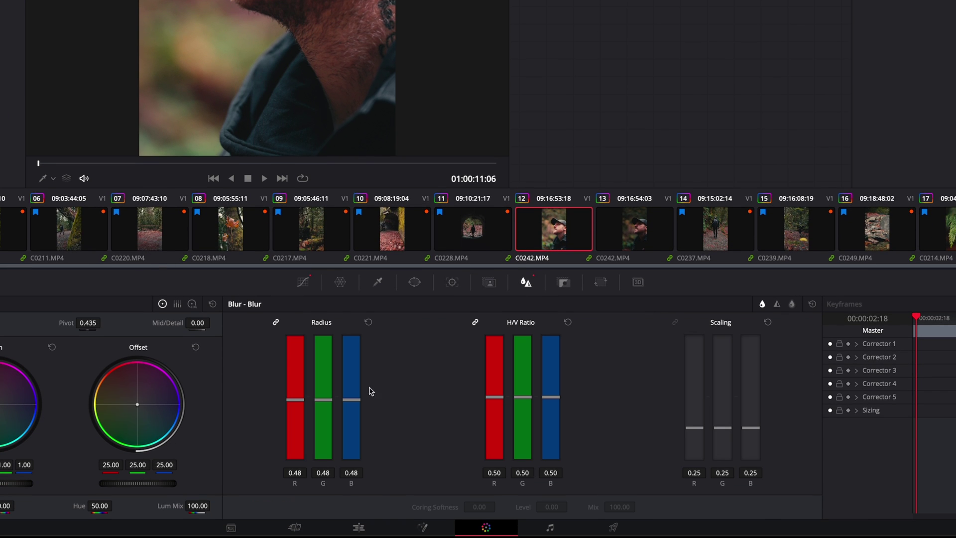
left_click(303, 282)
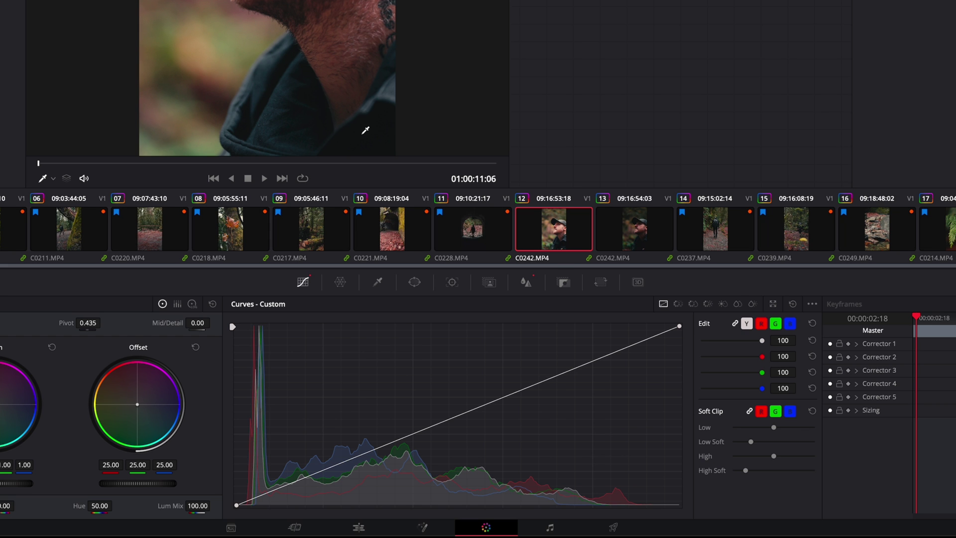
Bypass all nodes to compare the ungraded image, restore the grade, and bring up the grade-level list.
key("ctrl+a")
key("ctrl+d")
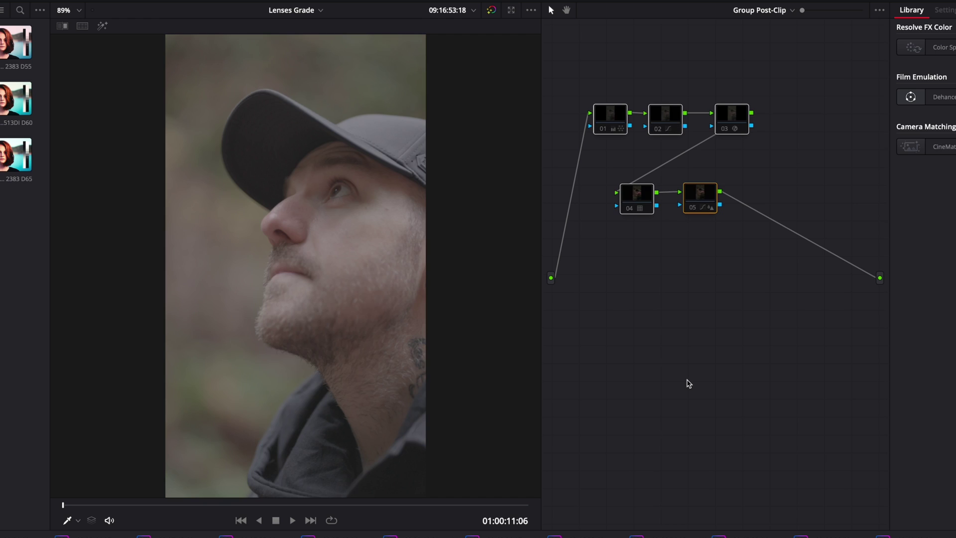
key("ctrl+d")
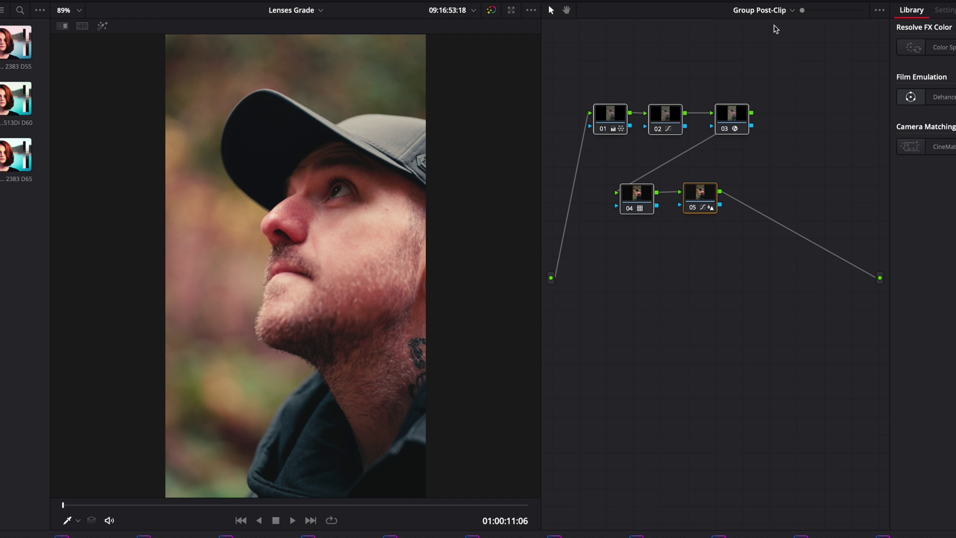
left_click(793, 10)
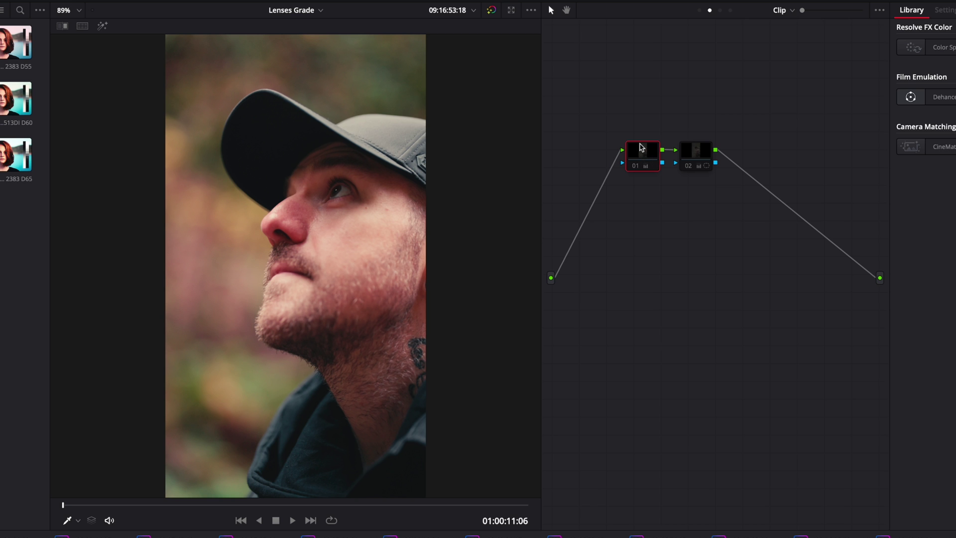
Enable clip-level node 01, compare it bypassed, and scrub a few frames into the boot shot.
key("ctrl+d")
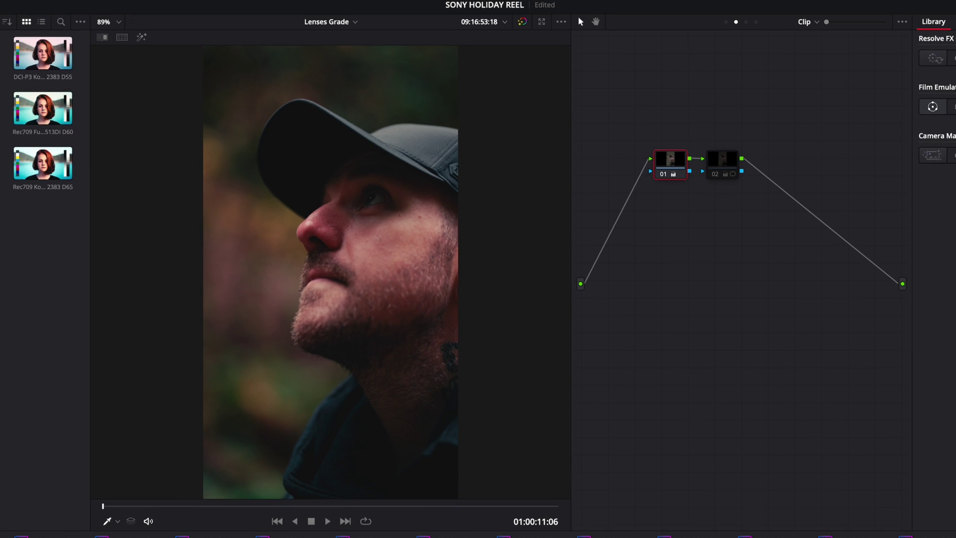
key("ctrl+d")
key("ctrl+d")
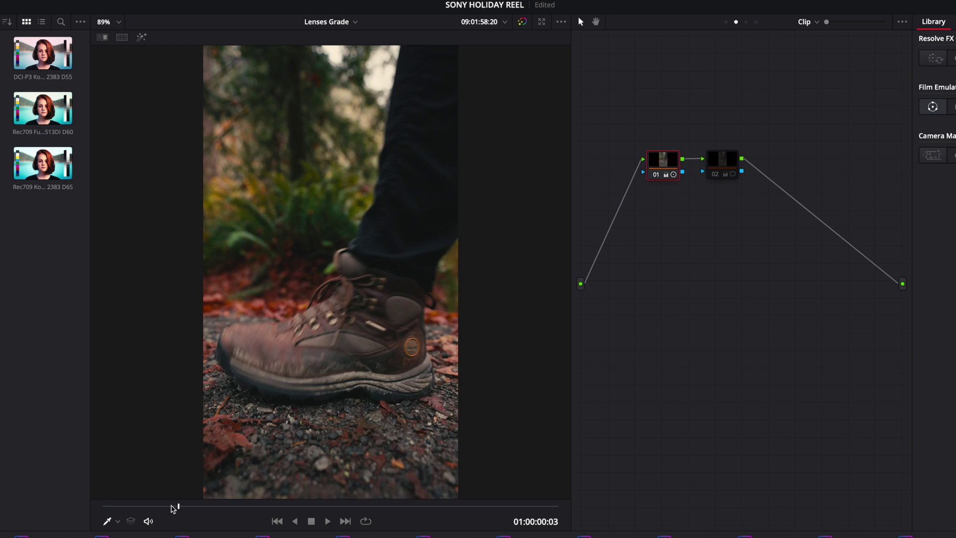
left_click_drag(173, 508, 211, 507)
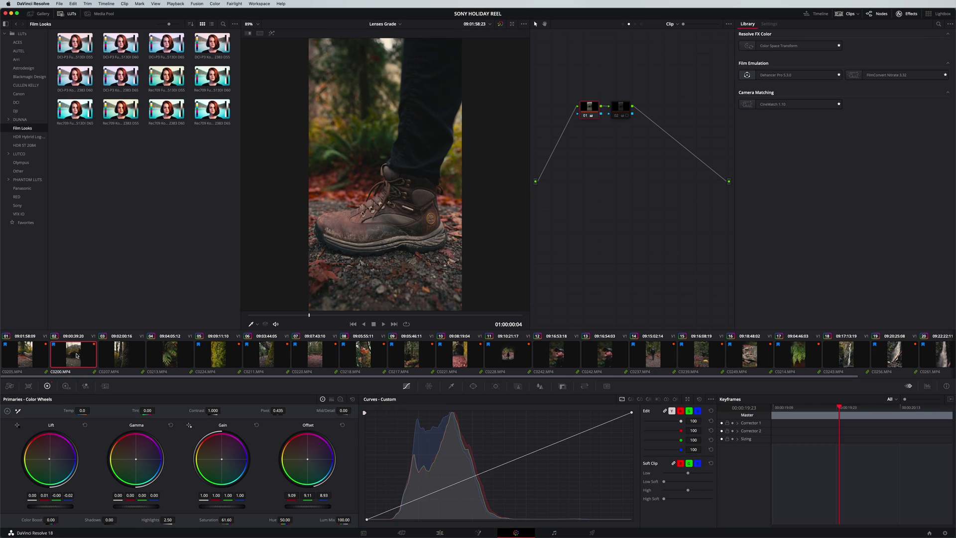
Step through clips 02, 03, 04 and 06 to reach the bridge shot, clip 07.
left_click(76, 355)
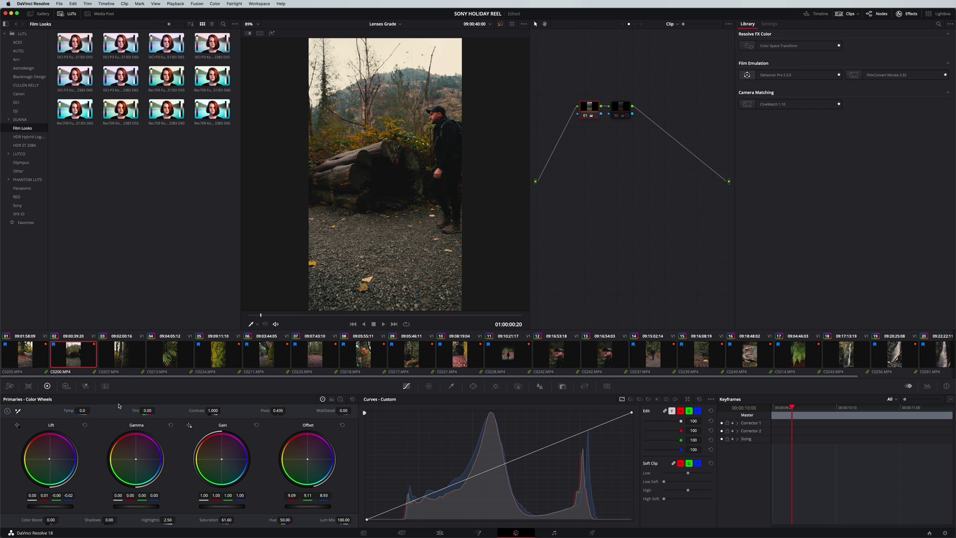
left_click(125, 357)
left_click(183, 359)
left_click(266, 358)
left_click(315, 354)
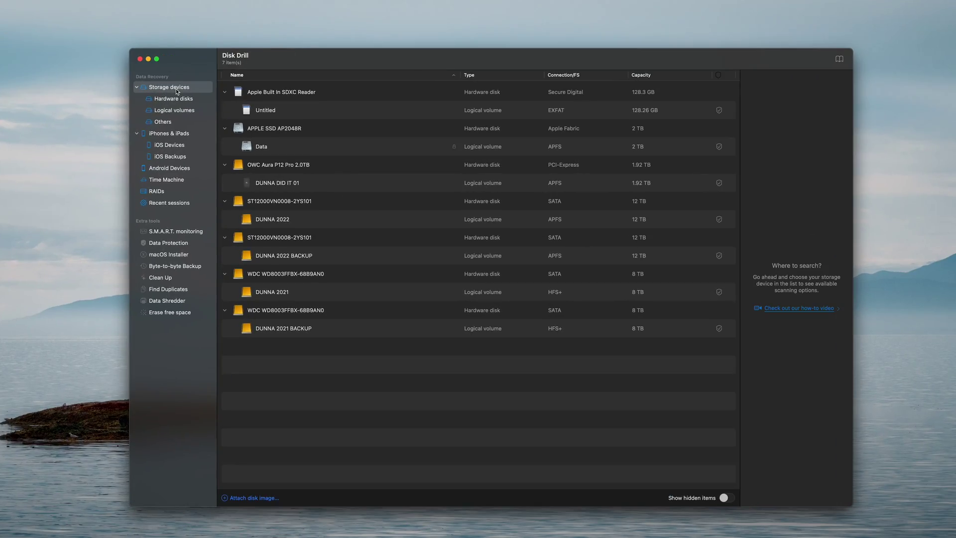
Select the Untitled volume under the SDXC reader and start a lost-data search.
left_click(260, 114)
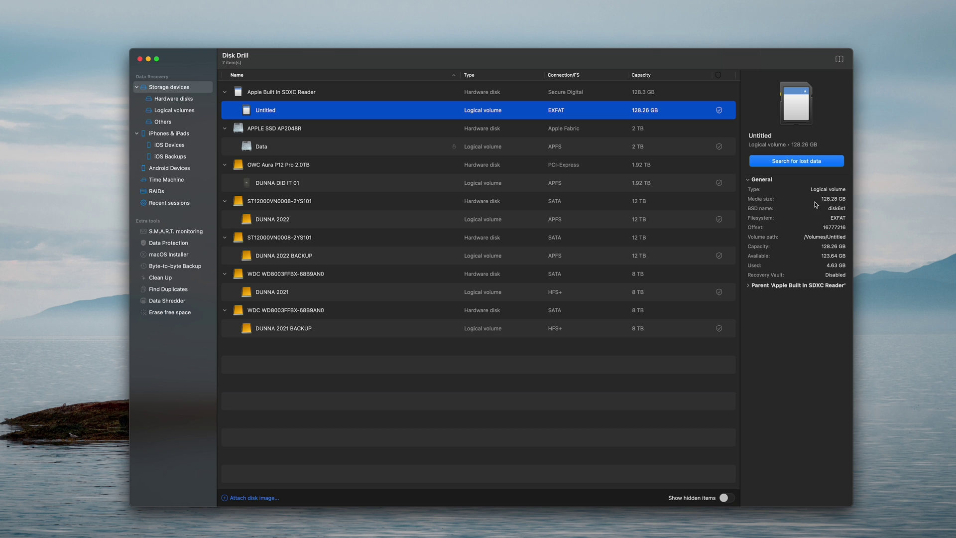
left_click(788, 162)
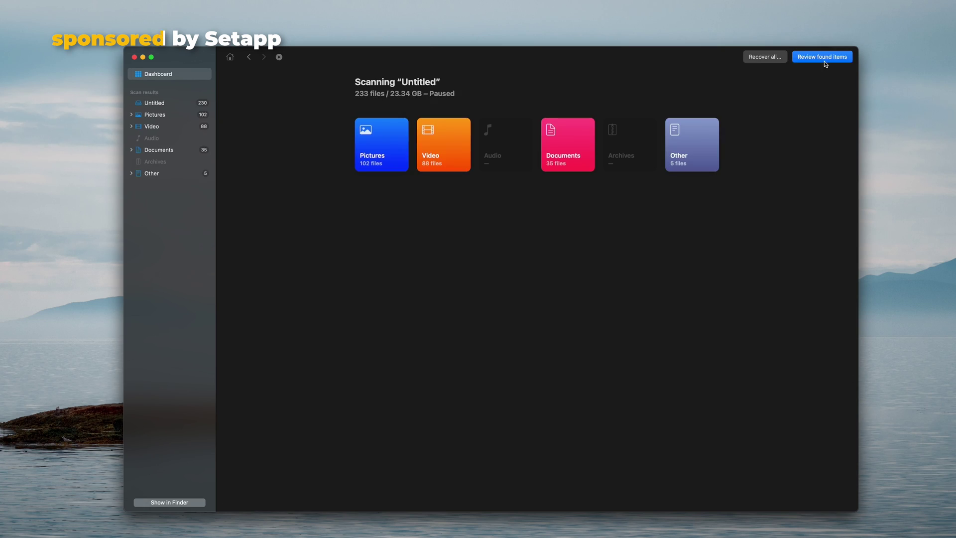
Review found items and expand Existing, Reconstructed, Documents, Pictures, Video and their file-type subfolders.
left_click(824, 59)
left_click(223, 144)
left_click(223, 155)
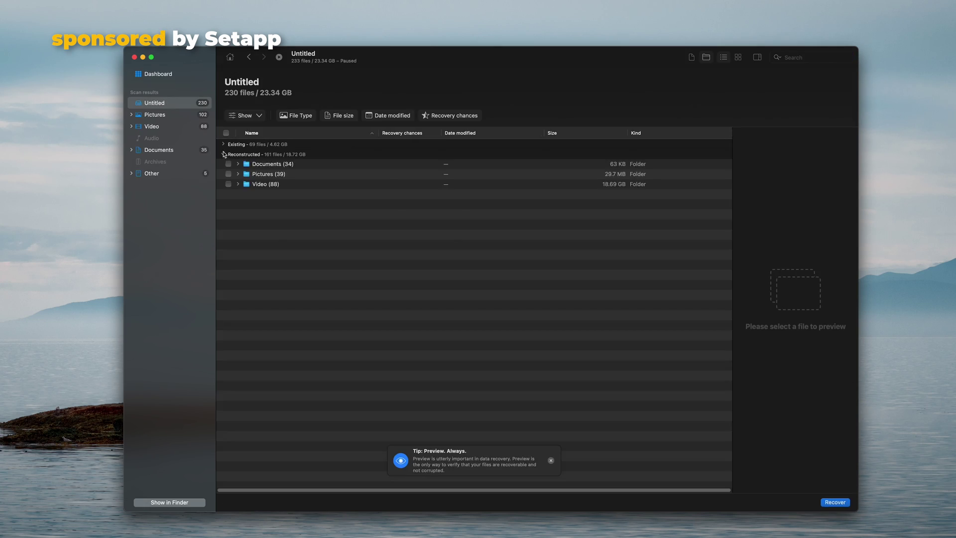
left_click(237, 174)
left_click(237, 204)
left_click(238, 244)
left_click(245, 264)
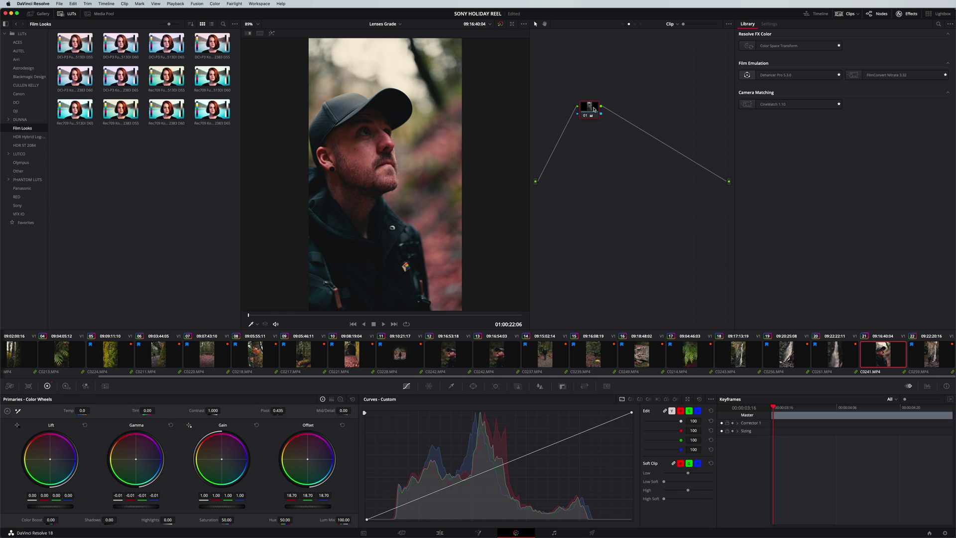
Add a serial node with Alt+S and enable a Circle power window on it.
key("alt+s")
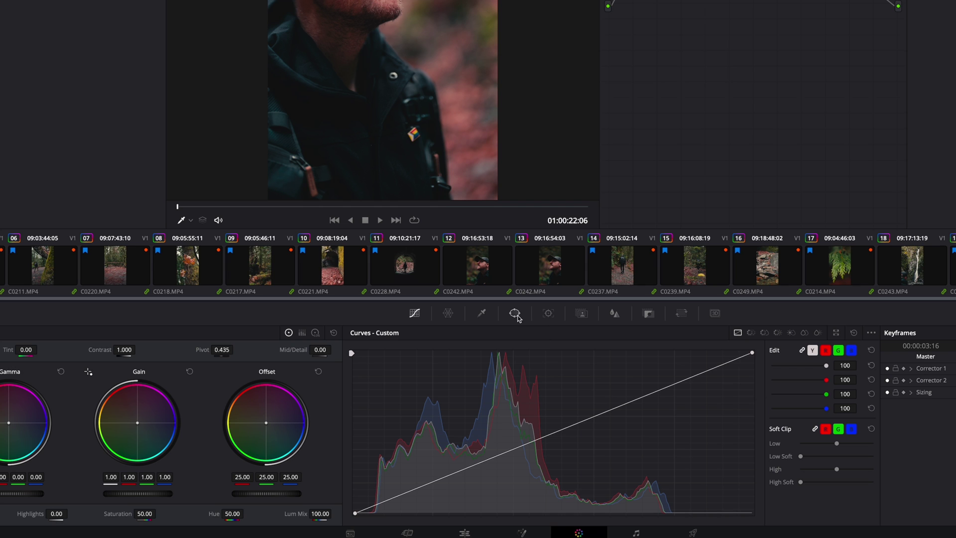
left_click(515, 314)
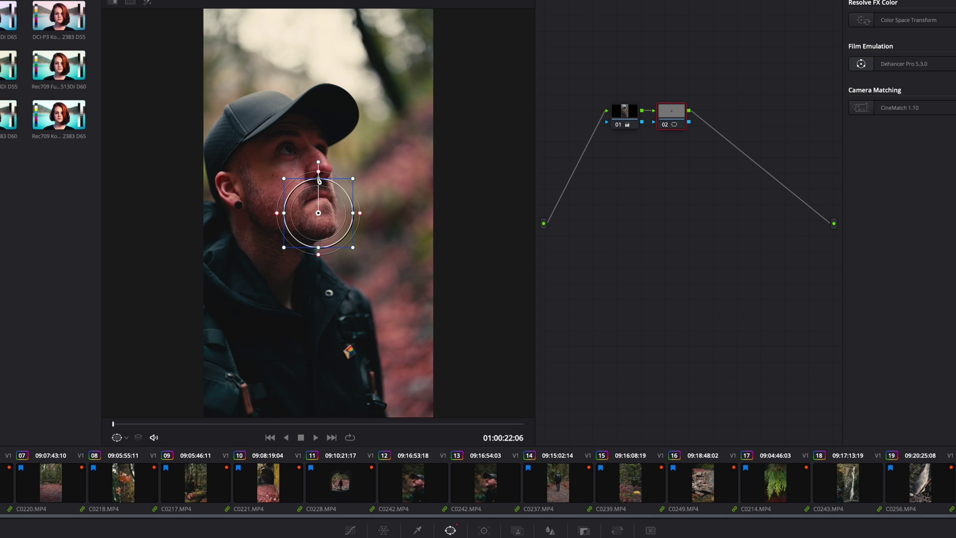
Stretch the circle into a widened ellipse, tilt it to the head's angle, and soften its edge.
left_click_drag(317, 179, 335, 89)
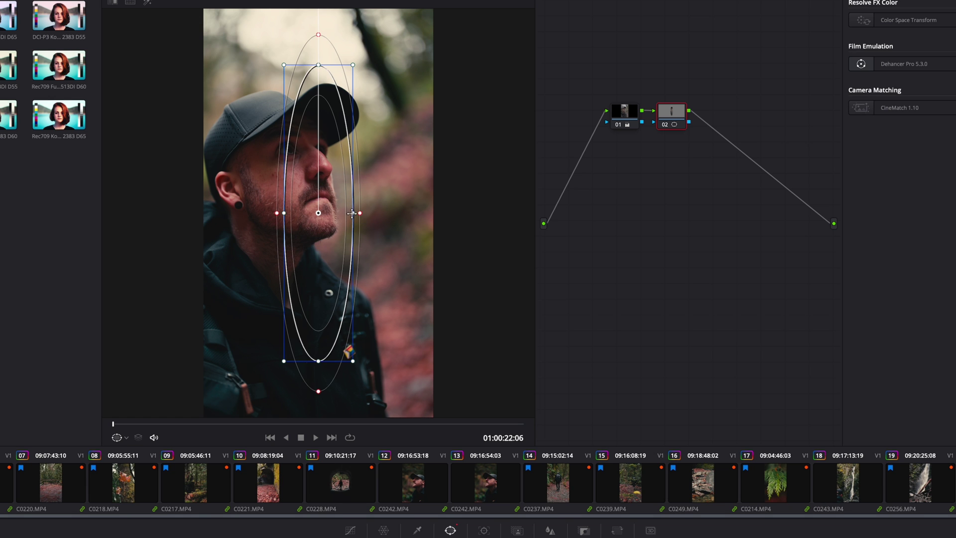
left_click_drag(352, 213, 403, 213)
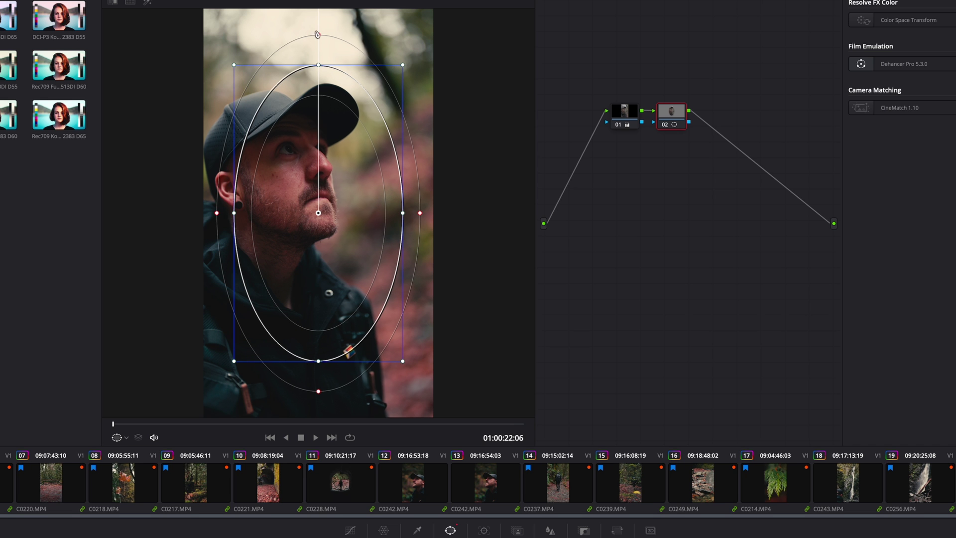
left_click_drag(317, 35, 238, 27)
left_click_drag(314, 227, 290, 214)
left_click_drag(342, 347, 343, 352)
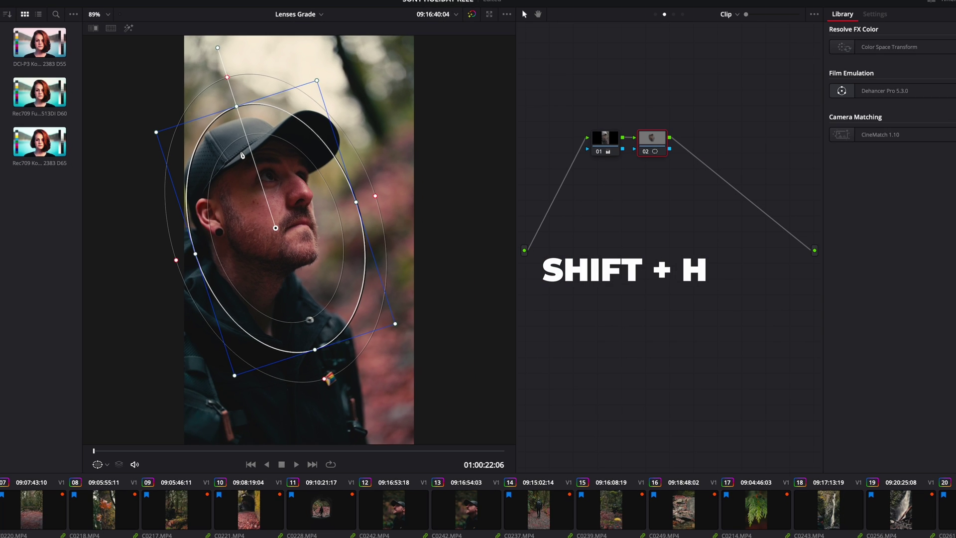
Reposition the ellipse over the man's face and cap, checking placement with Highlight (Shift+H).
key("shift+h")
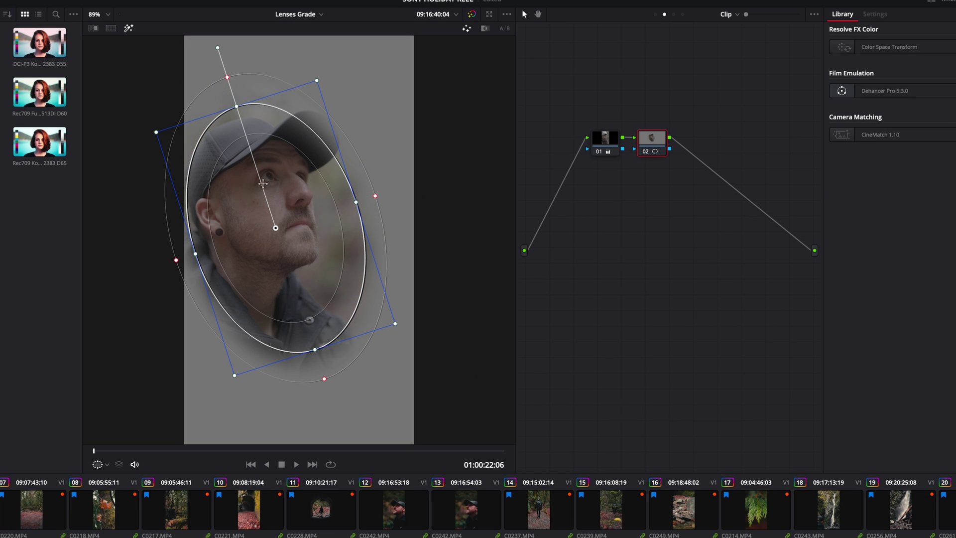
left_click_drag(272, 158, 297, 213)
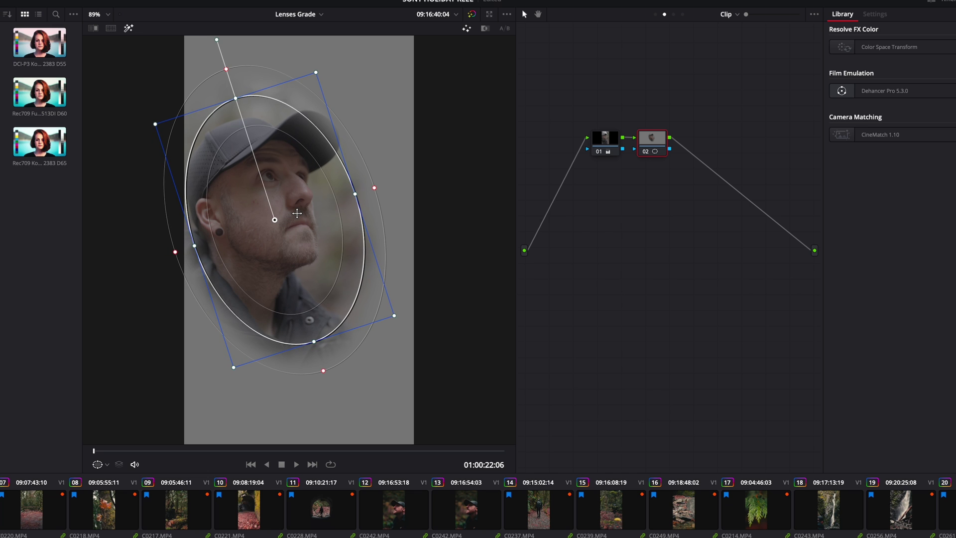
key("shift+h")
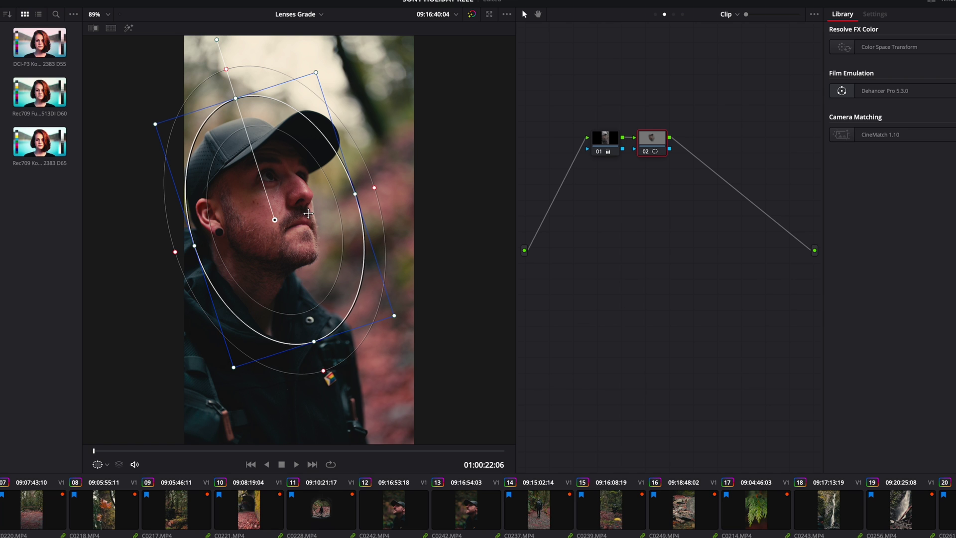
left_click_drag(309, 215, 311, 214)
key("shift+h")
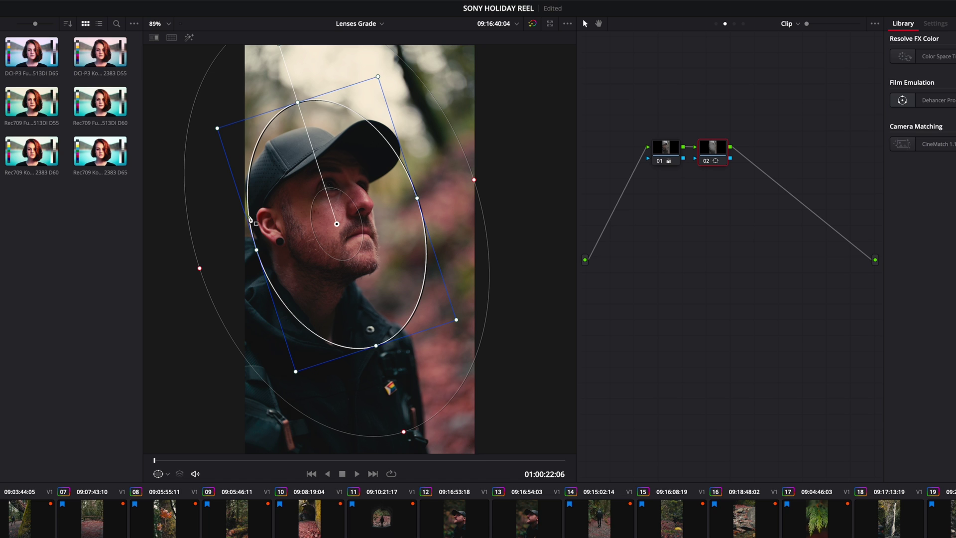
Turn on the viewer's Highlight button to preview node 02's ellipse mask.
left_click(189, 37)
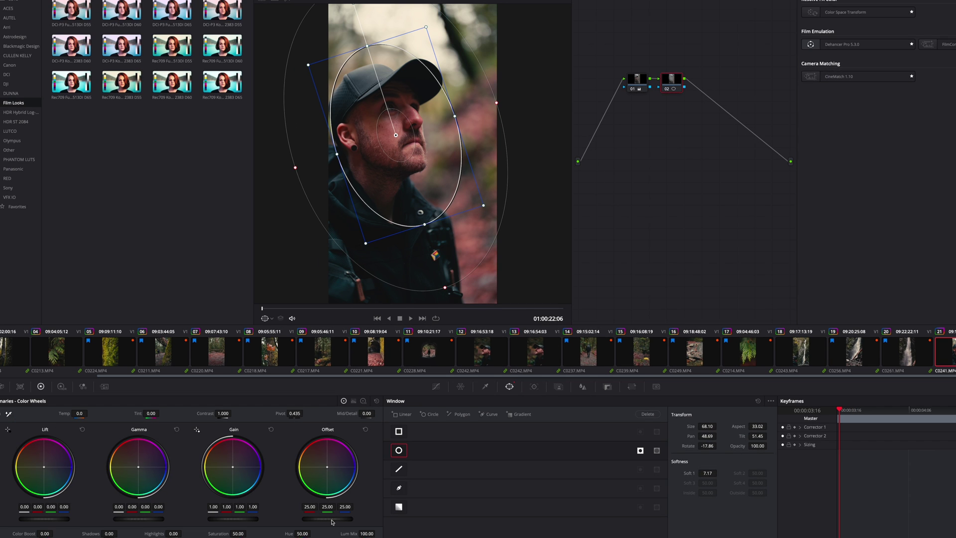
Lower node 02's Offset to darken the background, push Gain toward red, and nudge Lift.
left_click_drag(332, 522, 194, 521)
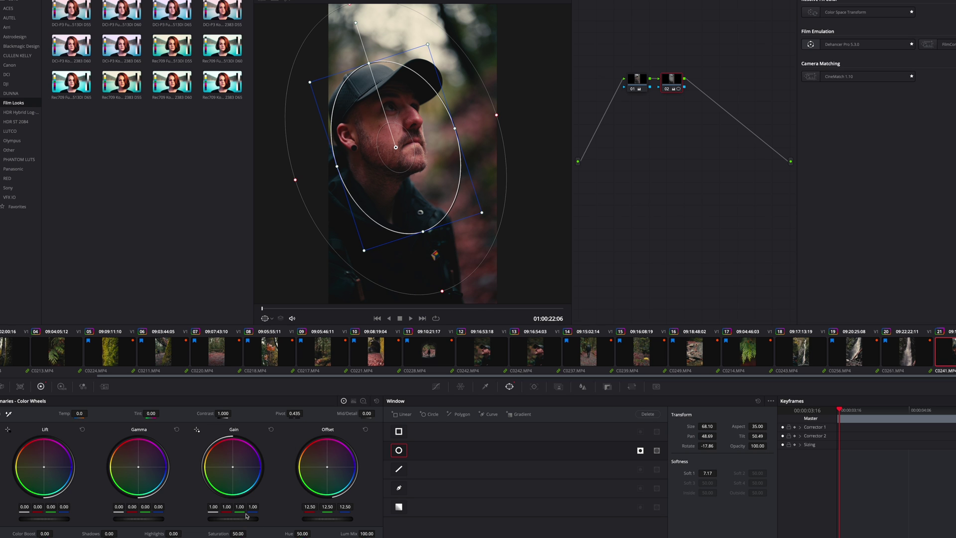
left_click_drag(234, 468, 216, 441)
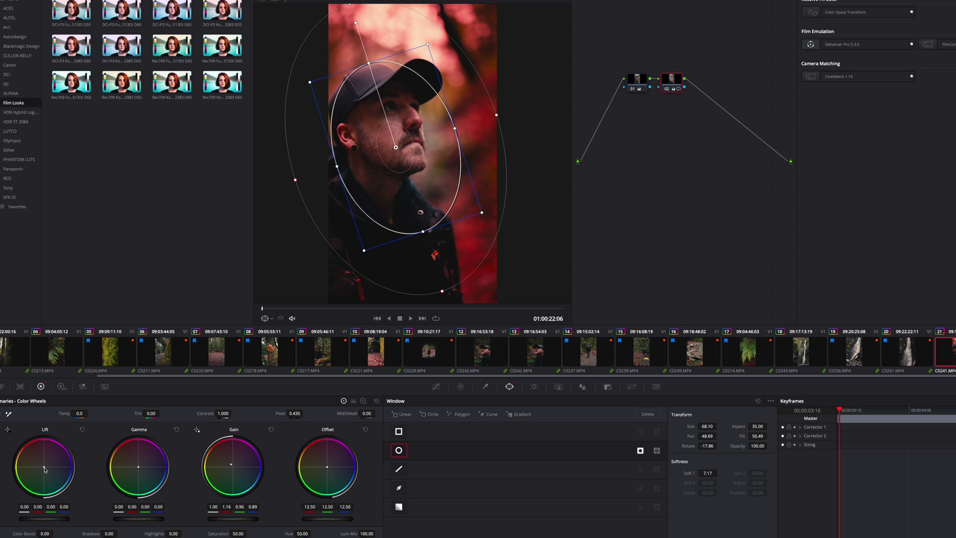
left_click_drag(44, 468, 24, 484)
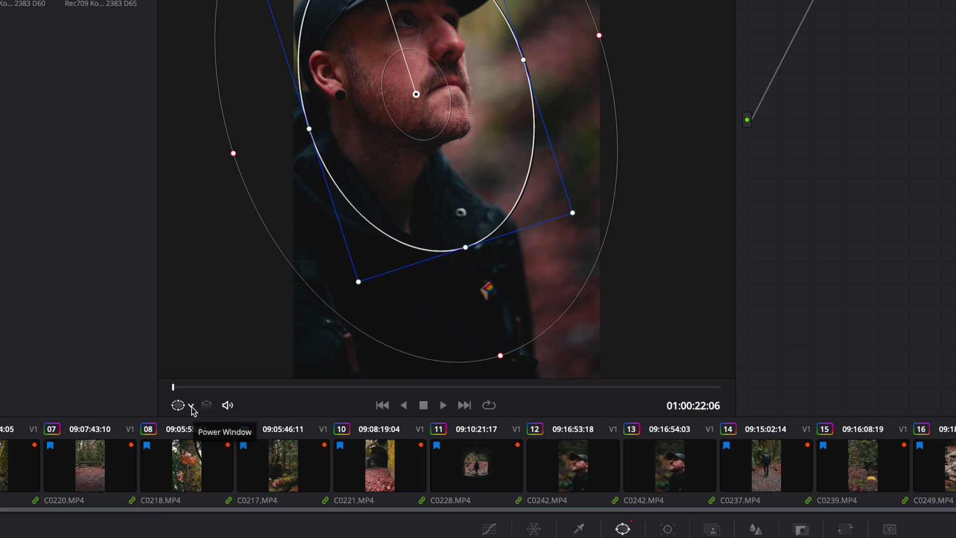
Turn the viewer window outline Off and bypass node 02 to compare the grade.
left_click(192, 406)
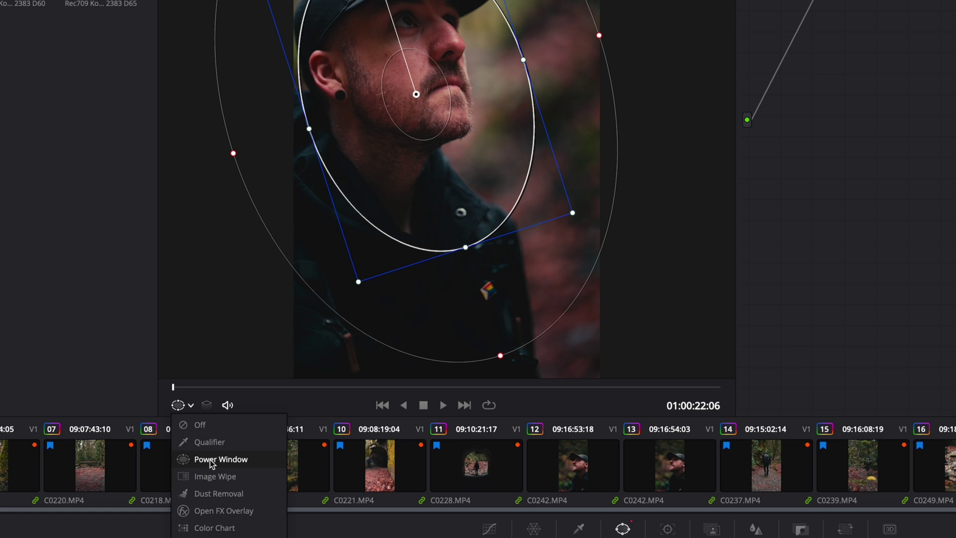
left_click(199, 424)
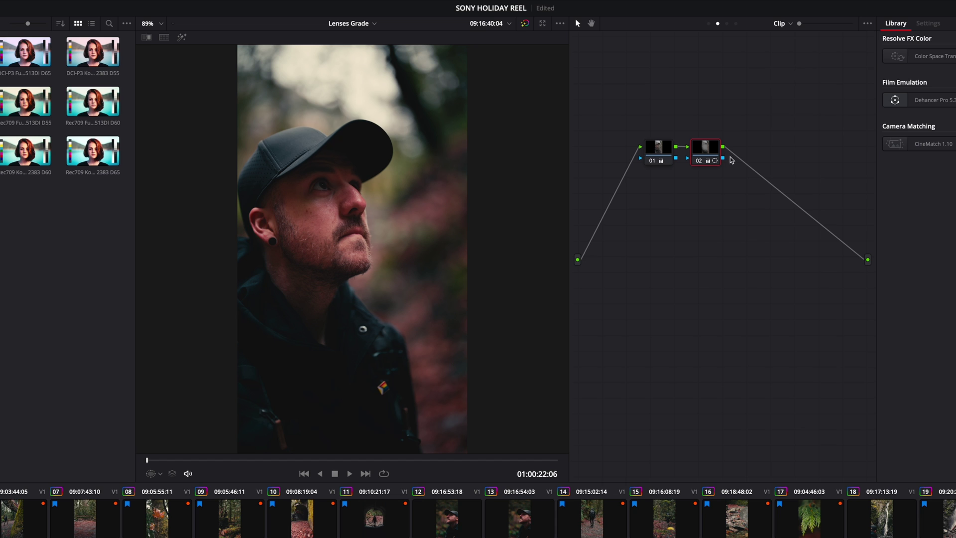
key("ctrl+d")
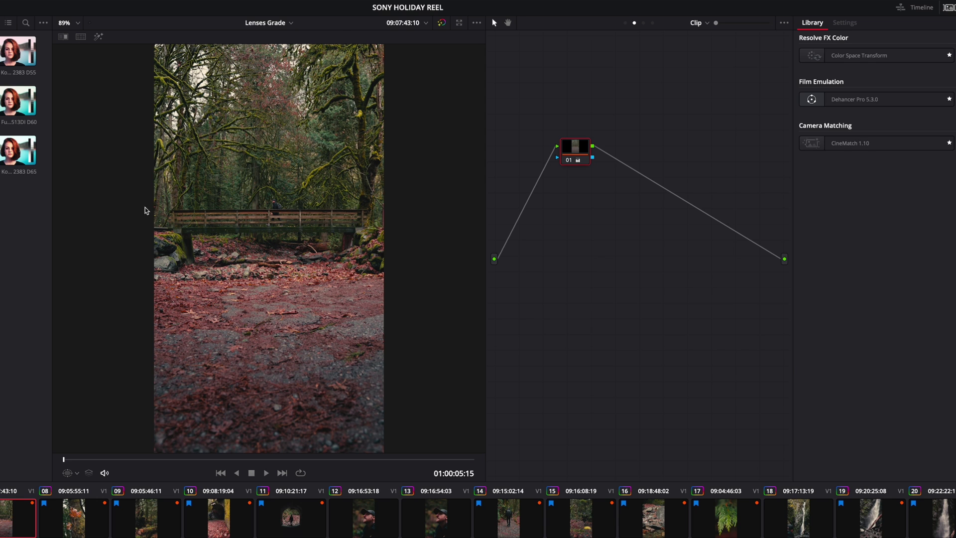
Add serial node 02 to the bridge clip with a Circle window, with the Power Window overlay shown.
key("alt+s")
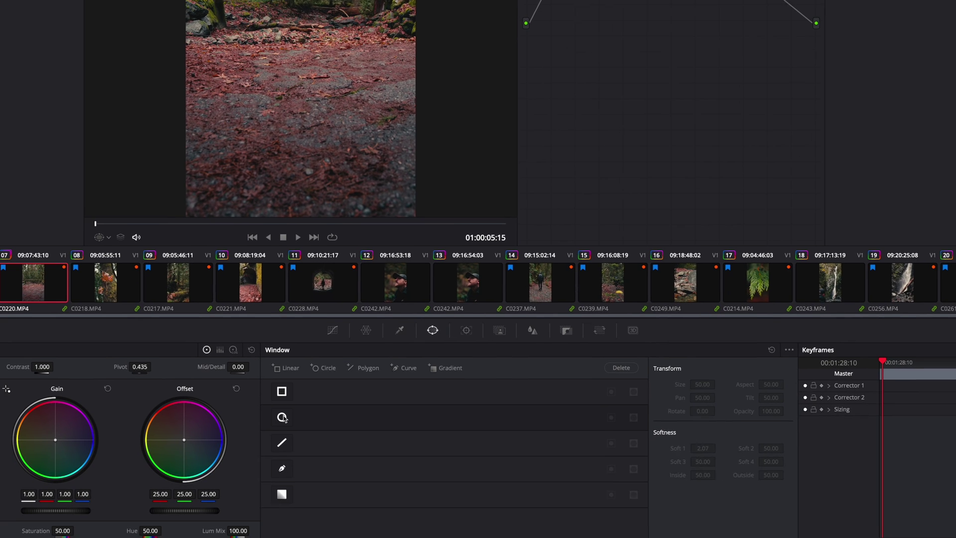
left_click(282, 410)
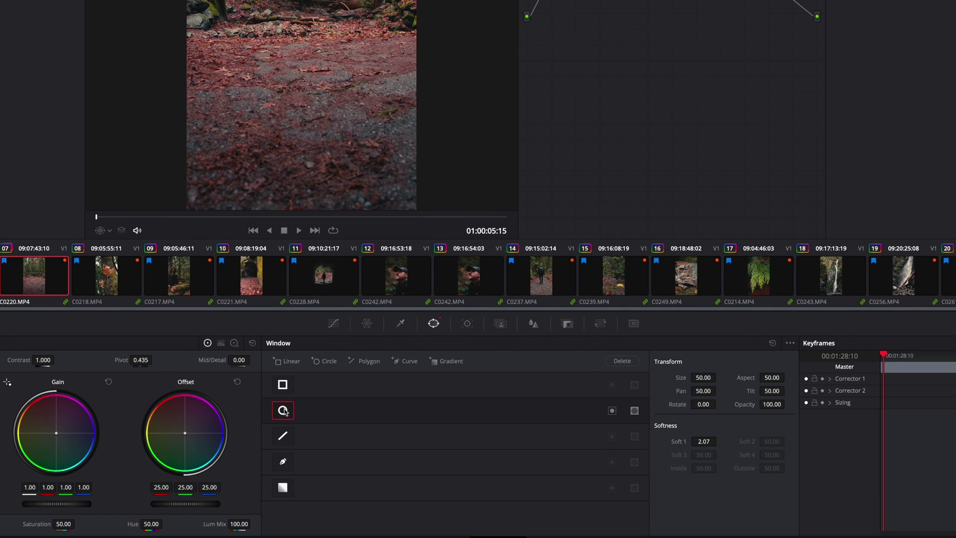
left_click(109, 230)
left_click(105, 271)
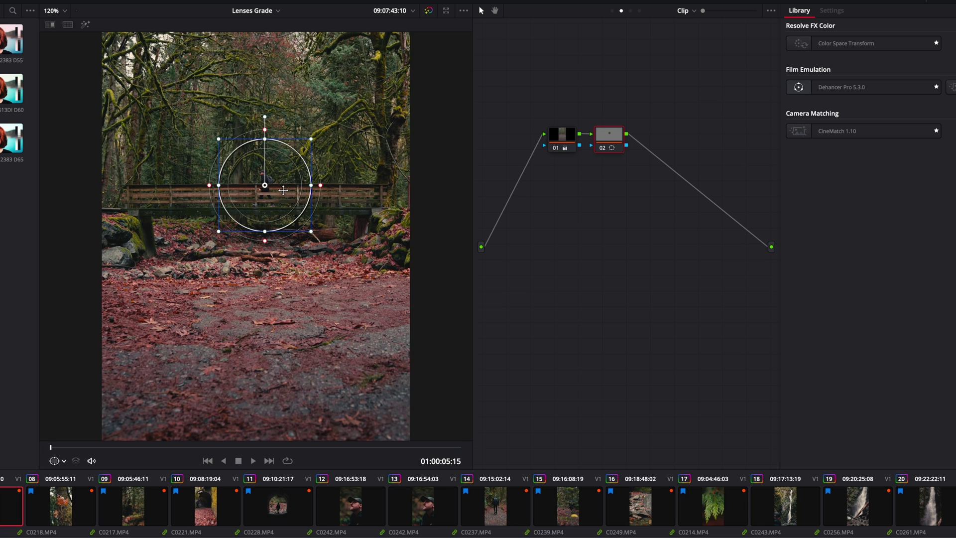
scroll(283, 190, "up", 5)
scroll(282, 190, "down", 2)
Squeeze the circle into a narrow tall oval around the walker and raise its Soft 1 edge.
left_click_drag(272, 230, 272, 196)
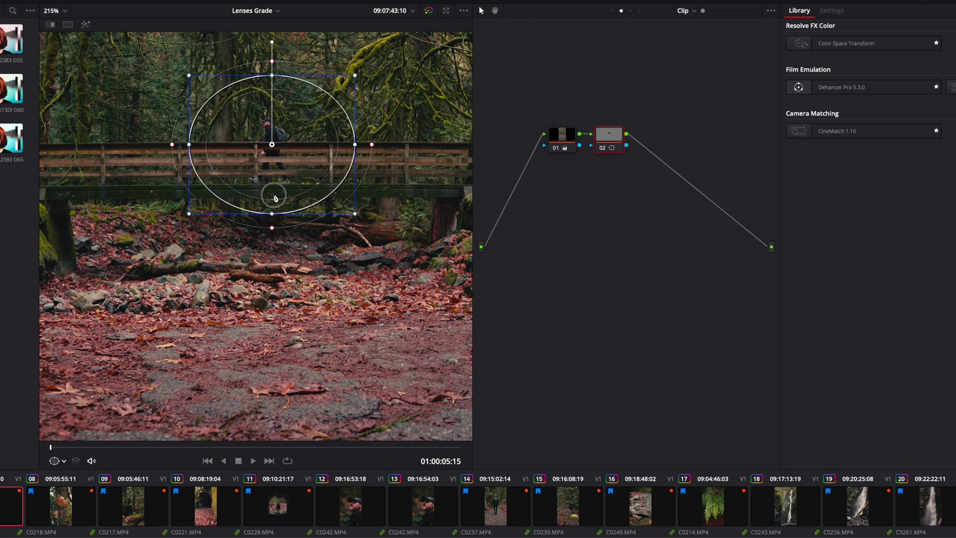
left_click_drag(358, 146, 269, 144)
left_click_drag(681, 537, 650, 537)
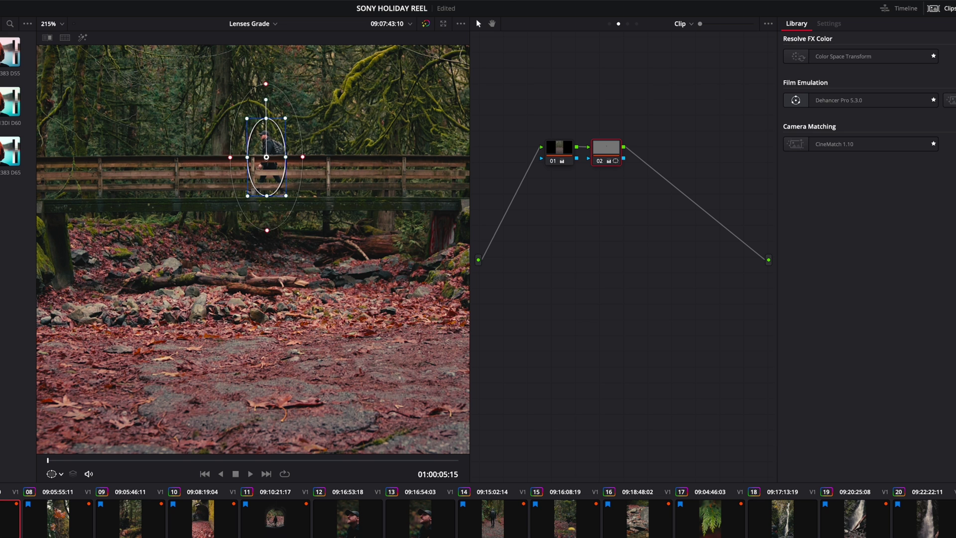
key("shift+z")
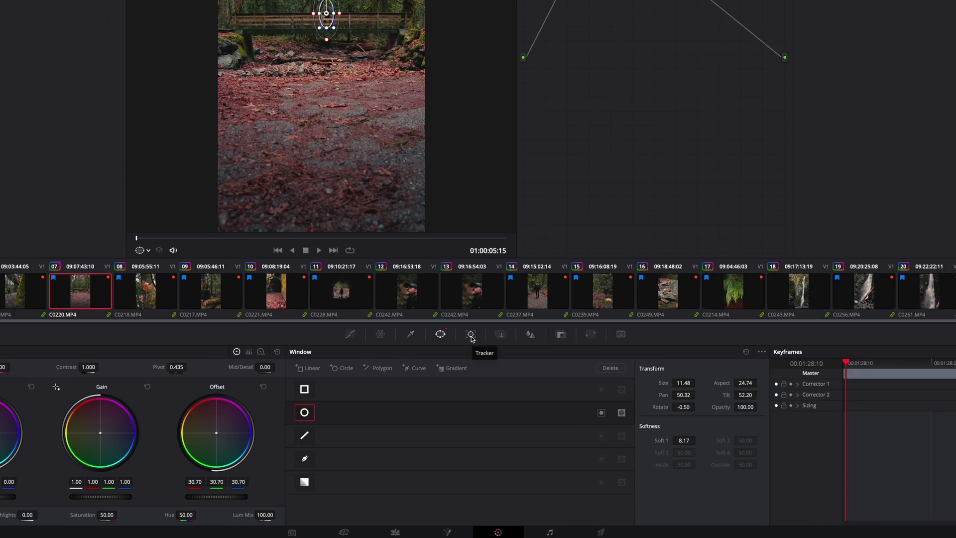
left_click(496, 387)
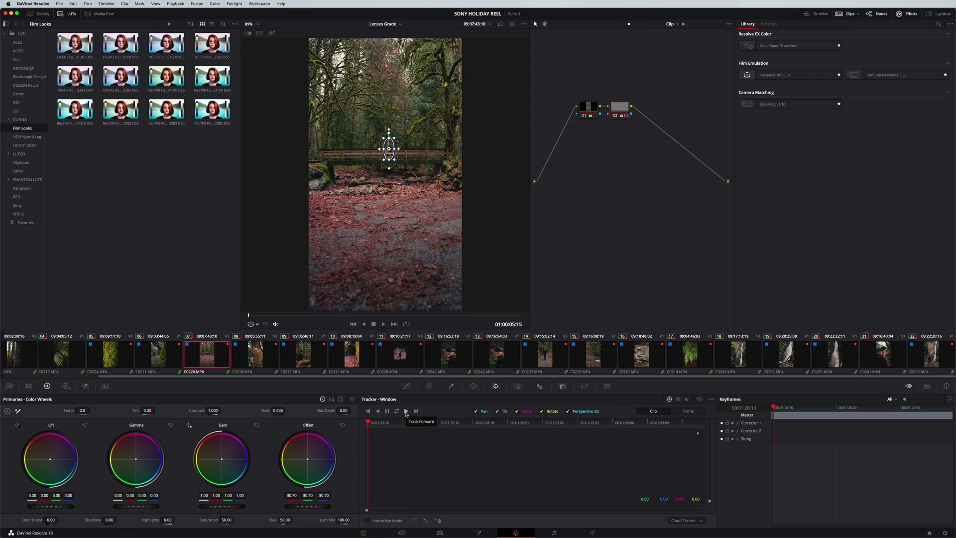
Track the walker's oval window forward, then scrub and play back to check it follows him.
left_click(406, 411)
left_click(249, 315)
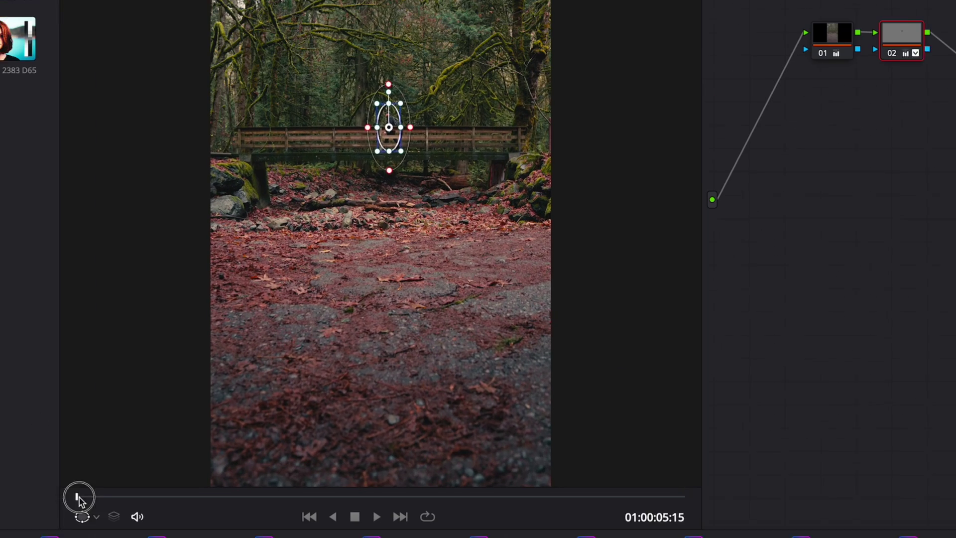
left_click_drag(78, 498, 352, 510)
left_click(377, 522)
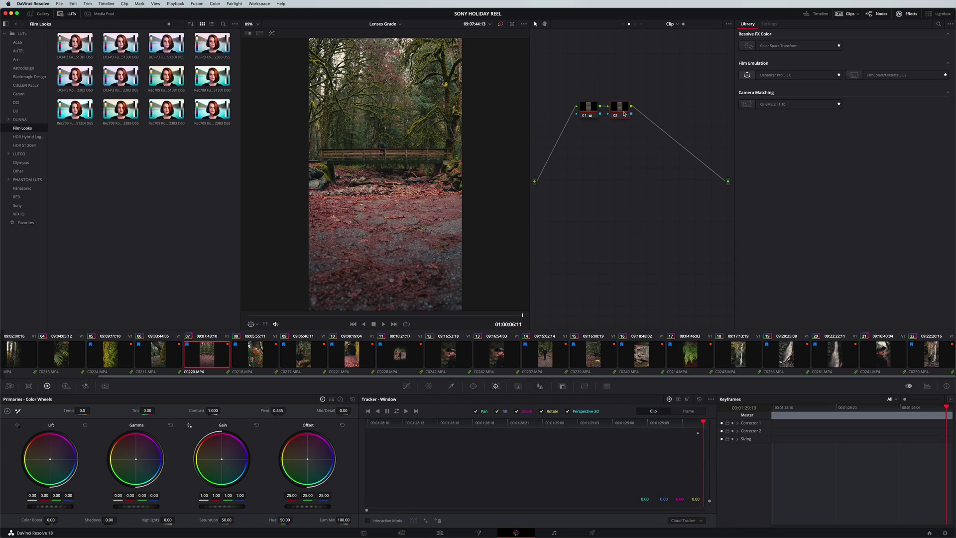
Add a Circle window and flatten it into a wide ellipse moved up onto the bridge.
left_click(474, 386)
left_click(373, 444)
left_click_drag(385, 100, 384, 146)
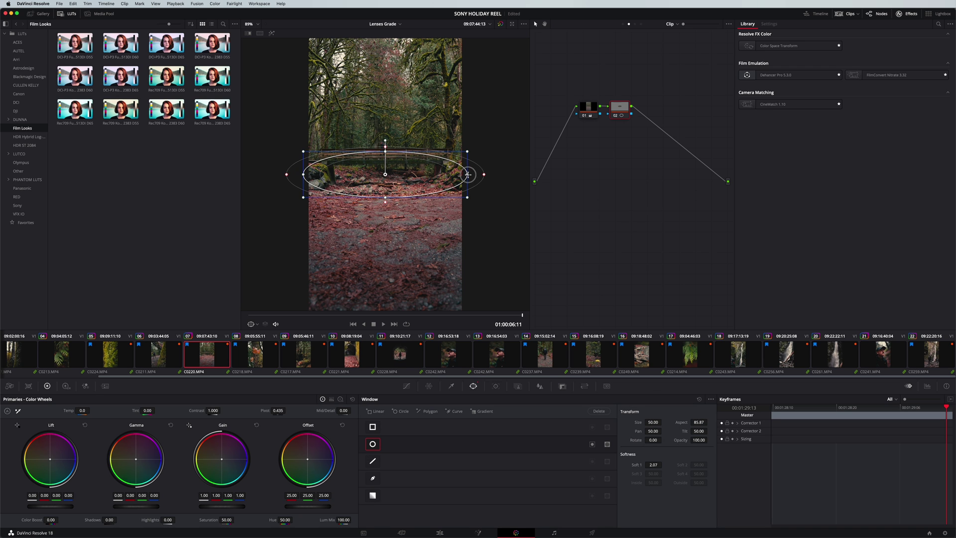
left_click_drag(393, 187, 384, 137)
Check the ellipse matte with Highlight, then lower the Offset to 20.15 and hide the outline.
key("shift+h")
key("shift+h")
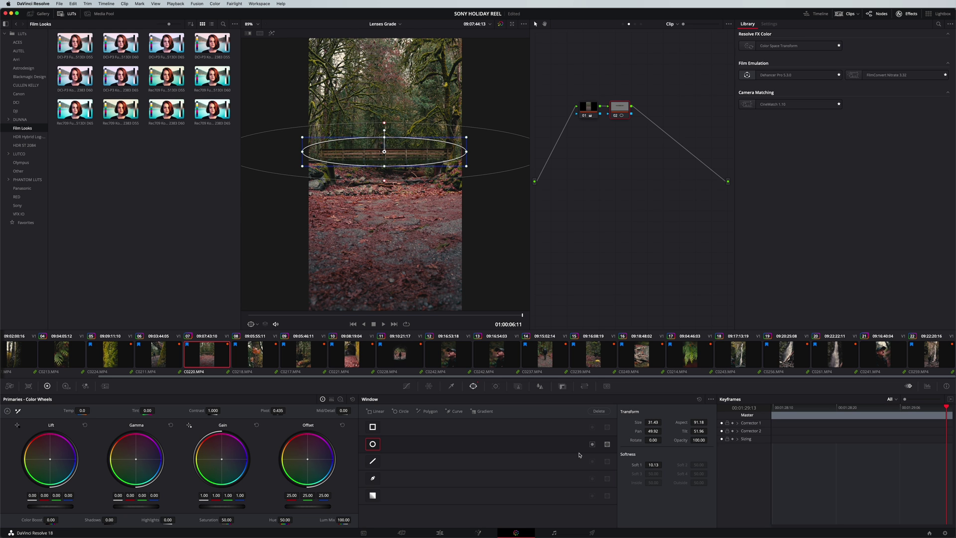
key("shift+h")
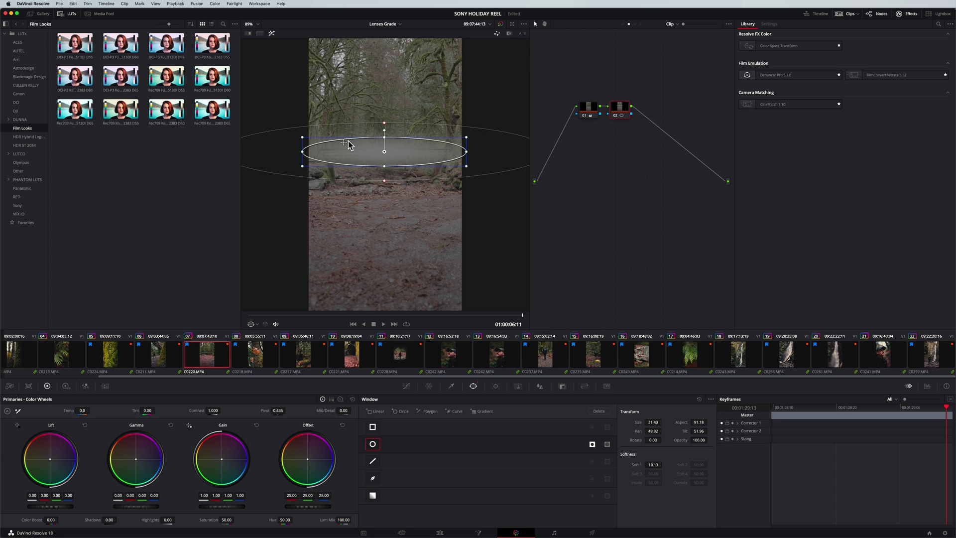
key("shift+h")
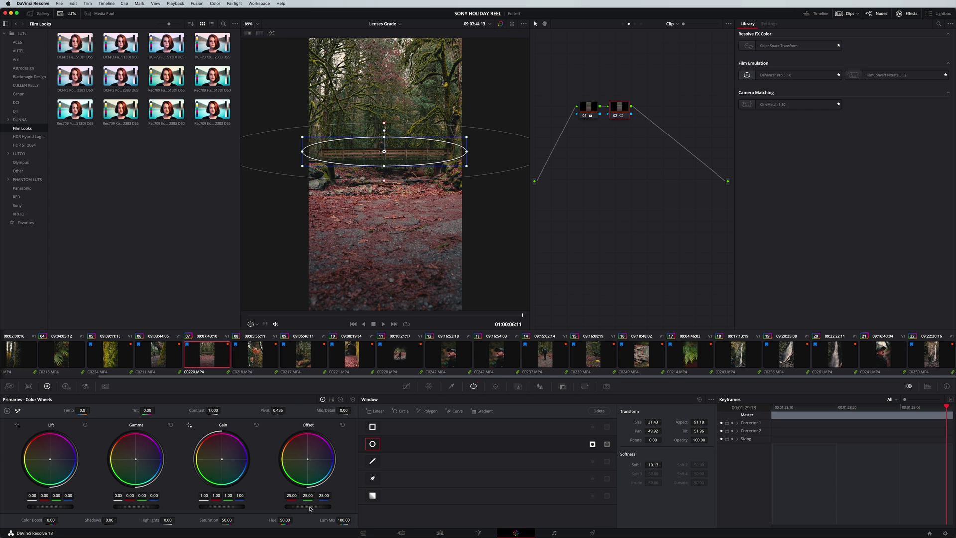
left_click_drag(299, 506, 265, 505)
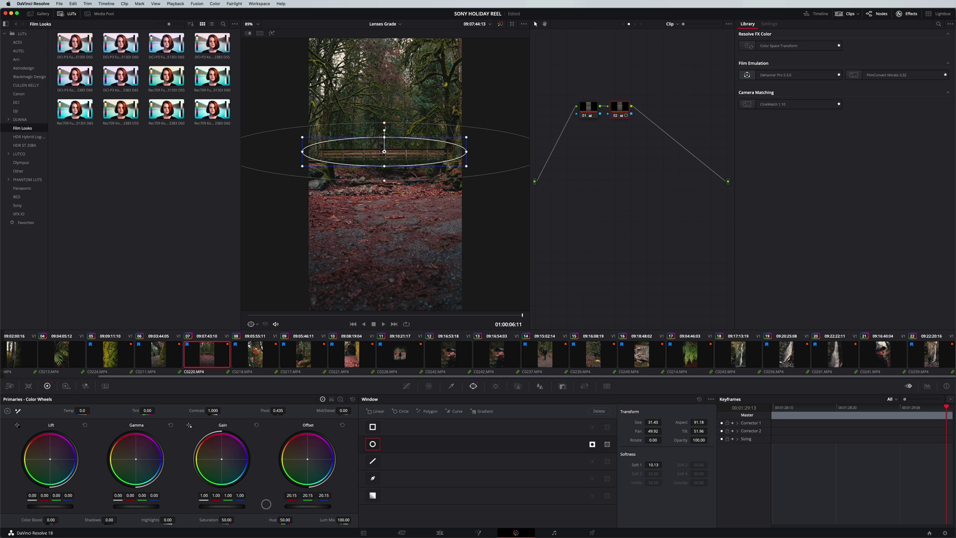
key("shift+grave")
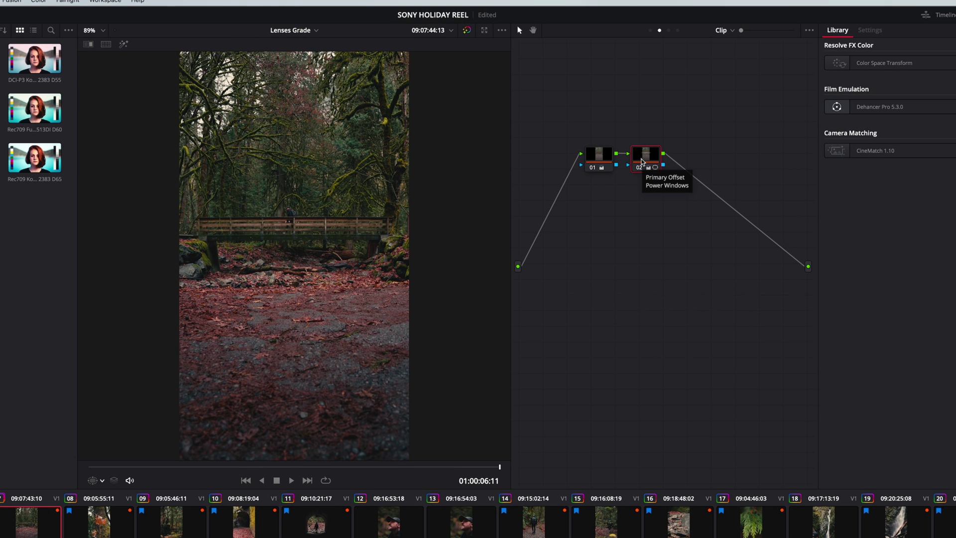
Add an outside node 03 after node 02 to grade the area around the bridge.
right_click(642, 161)
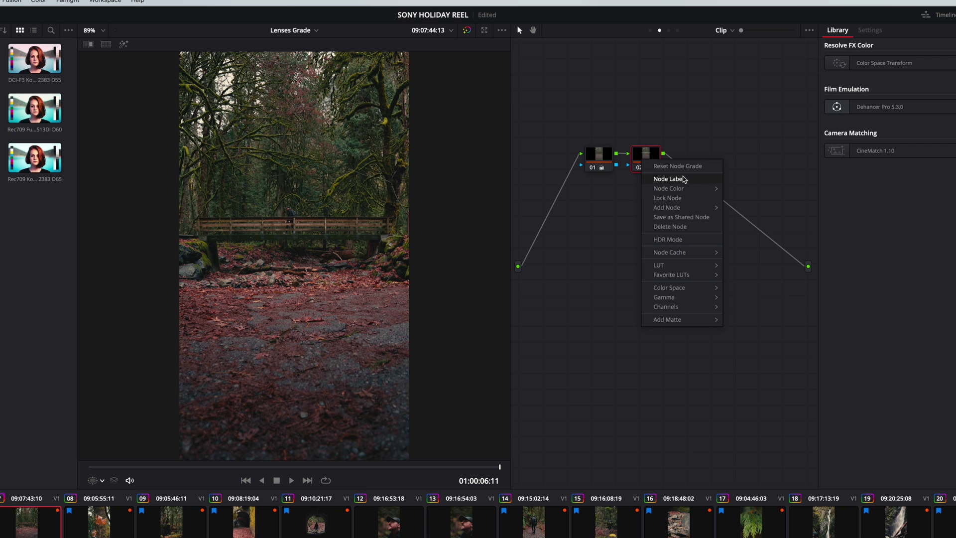
mouse_move(678, 207)
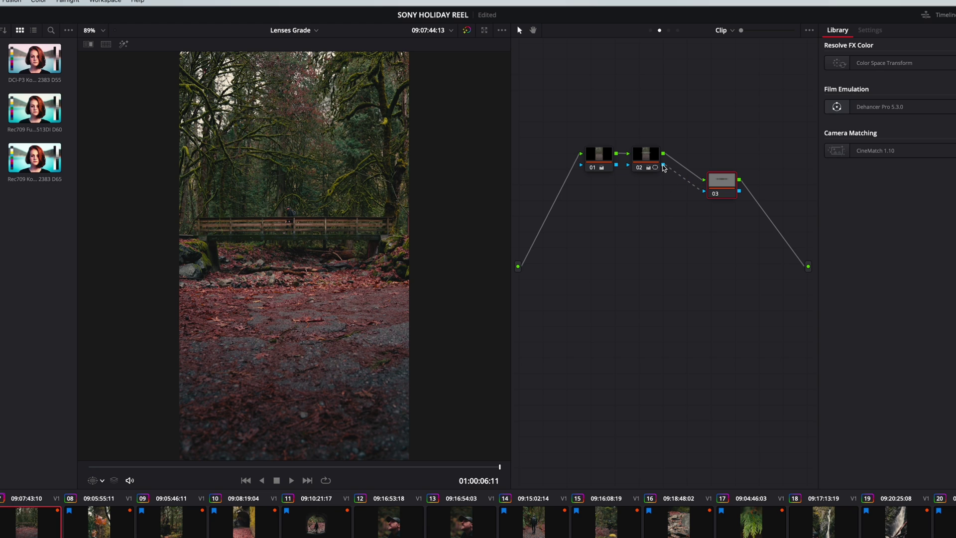
left_click_drag(717, 189, 711, 193)
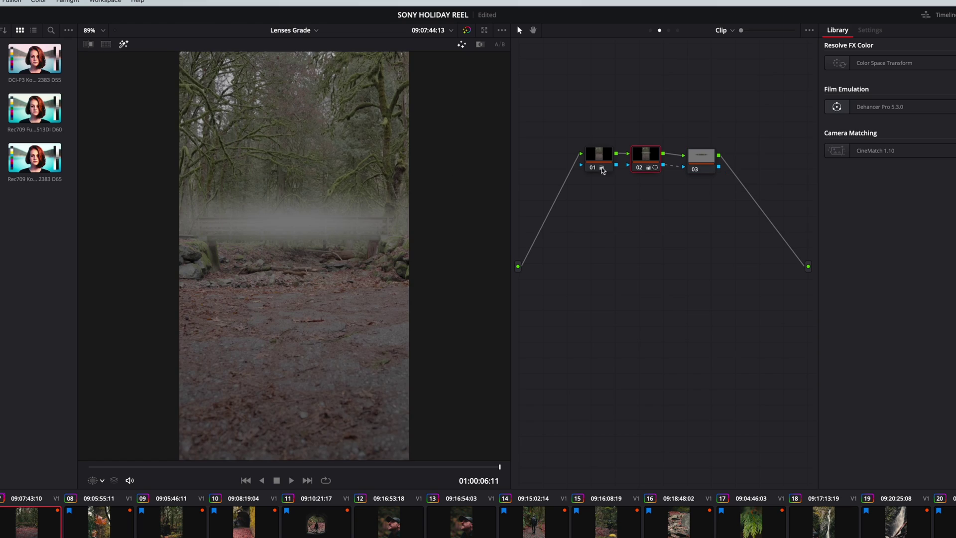
Show the Power Window overlay and inspect node 03's matte with Highlight, undoing a stray window move.
left_click(102, 480)
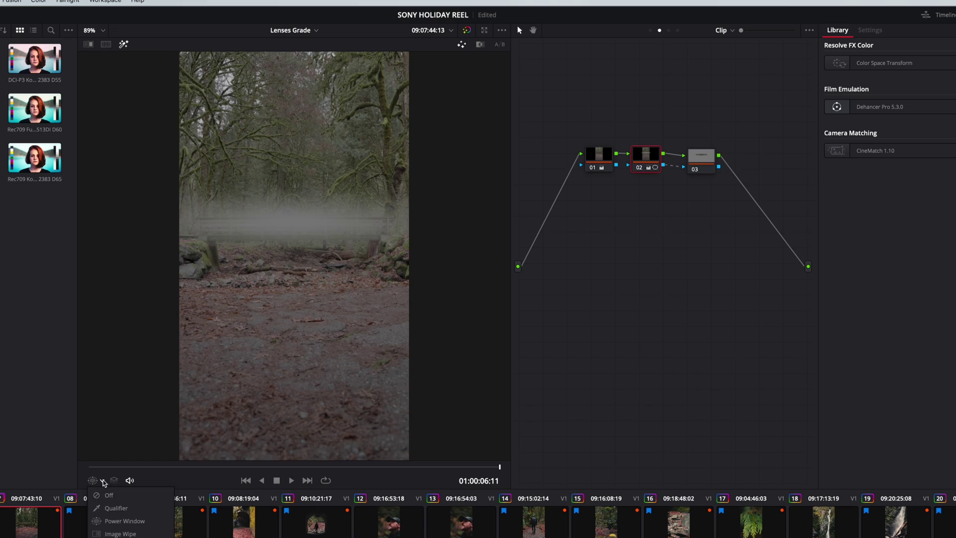
left_click(112, 520)
left_click_drag(327, 220, 333, 104)
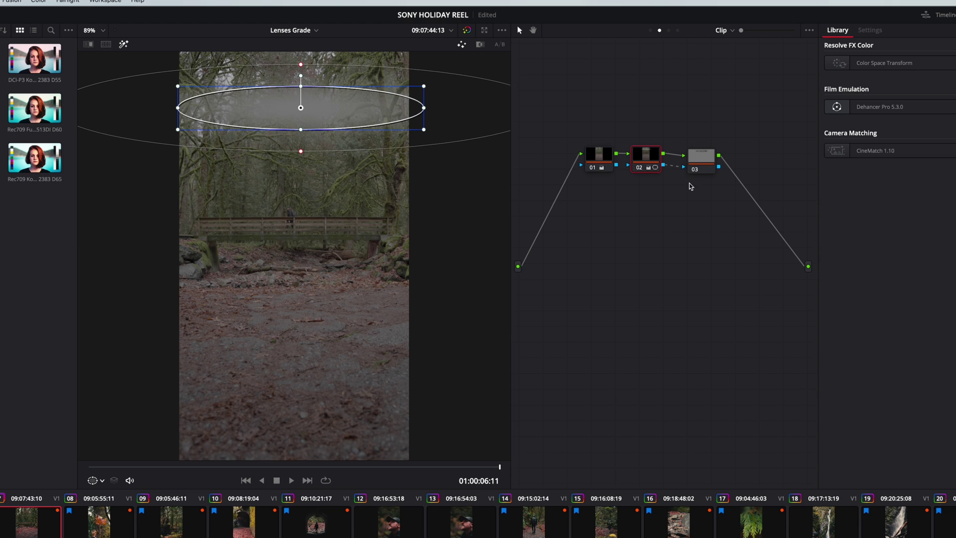
left_click(710, 157)
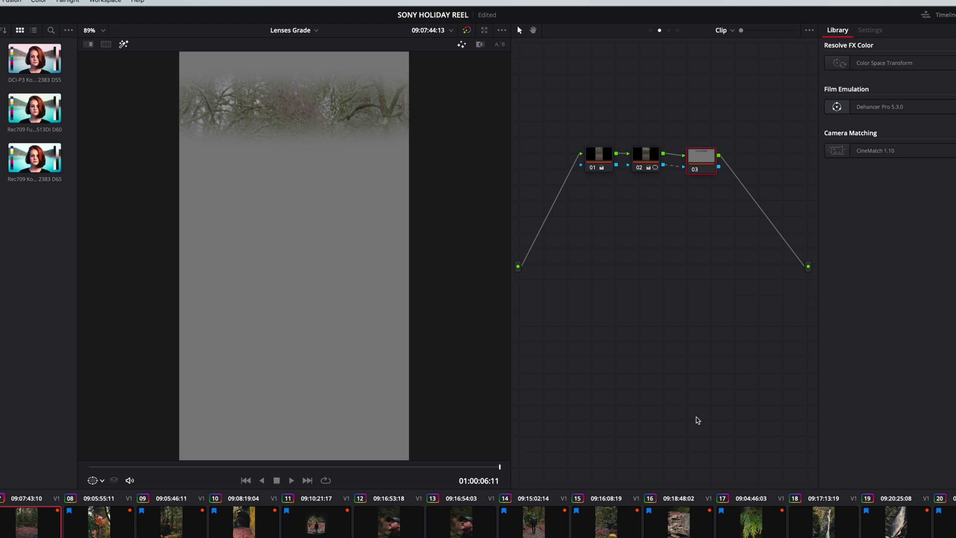
key("ctrl+z")
left_click(710, 162)
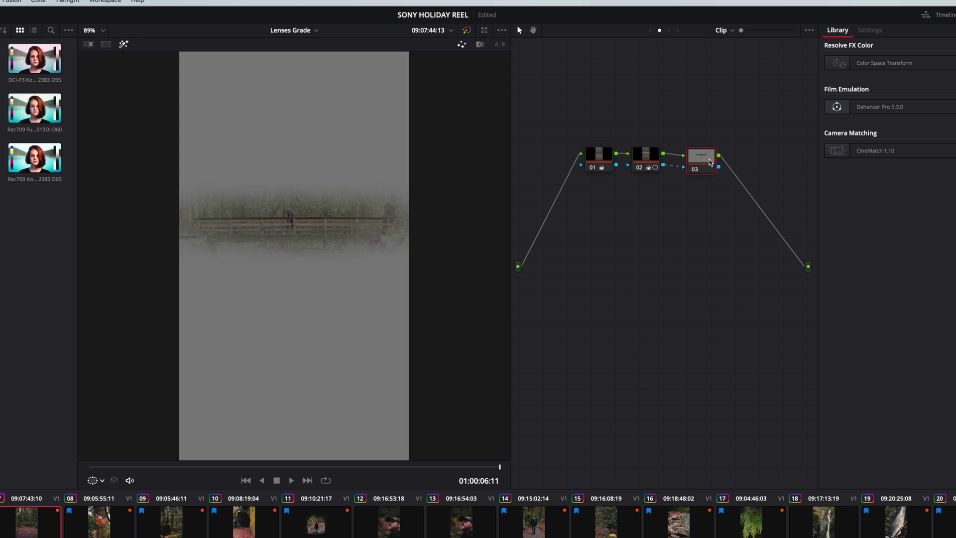
key("shift+h")
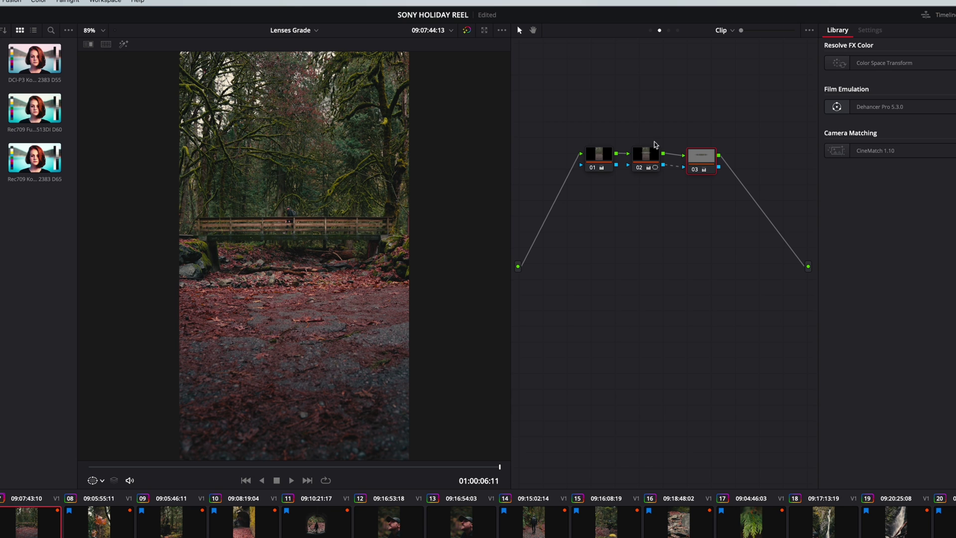
Widen node 02's bridge ellipse across the frame and compare the grade with node 03 toggled.
left_click(646, 156)
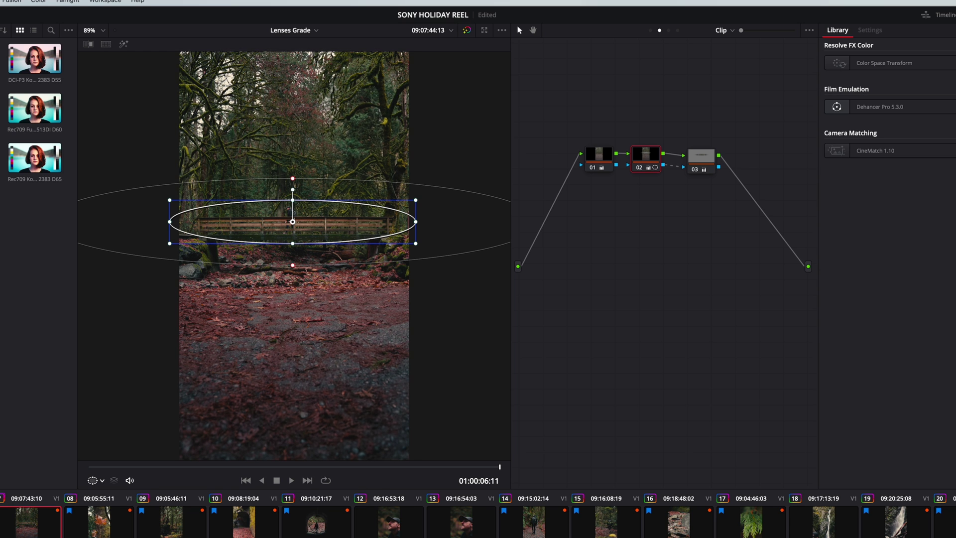
key("Left")
mouse_move(418, 223)
left_mouse_down()
mouse_move(357, 220)
mouse_move(402, 221)
left_mouse_up()
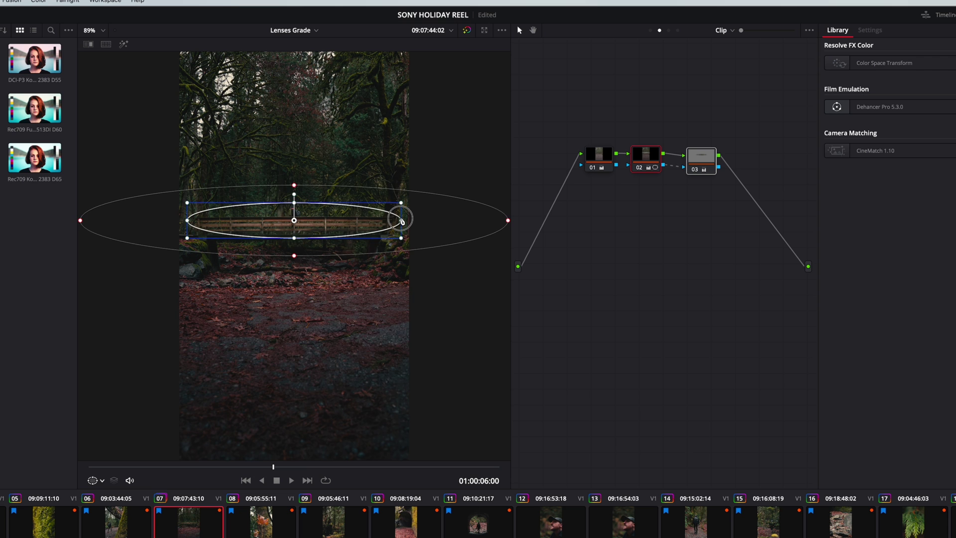
left_click(719, 201)
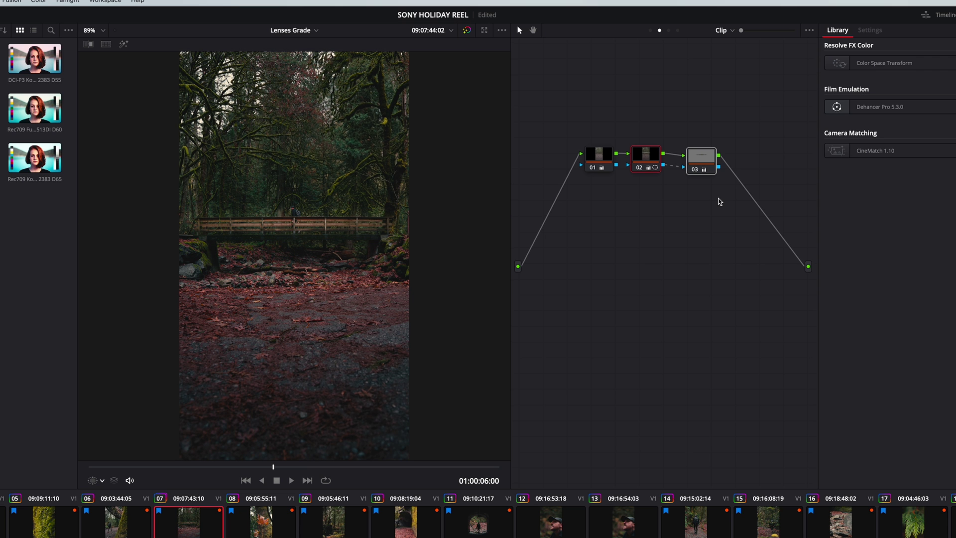
key("ctrl+d")
key("ctrl+d")
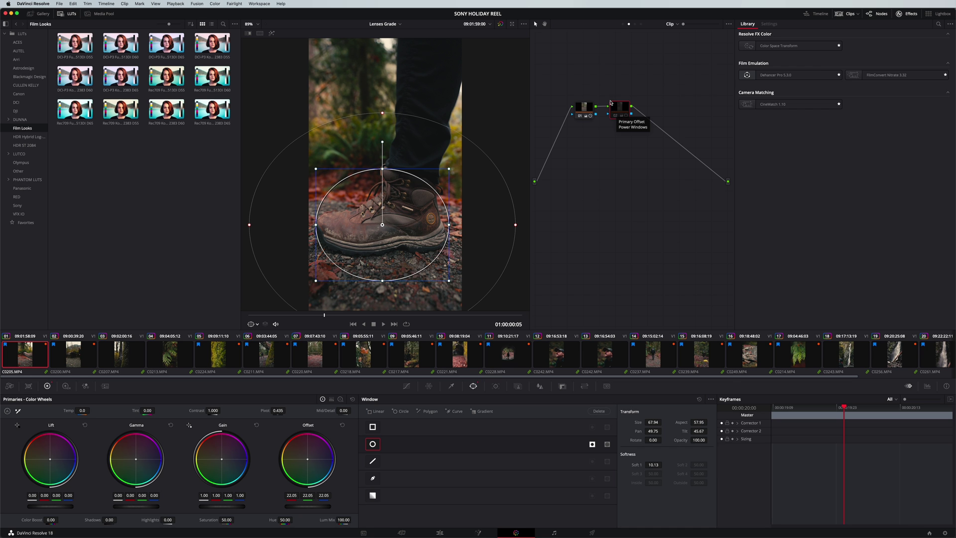
Review the windows on clips 02, 05 and 06, previewing clip 06's matte with Highlight.
left_click(257, 324)
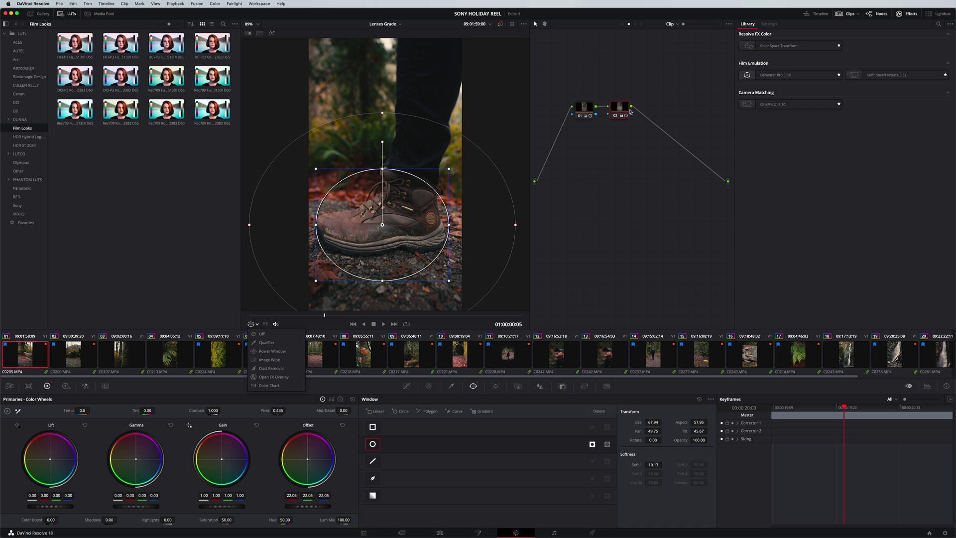
key("Escape")
left_click(78, 354)
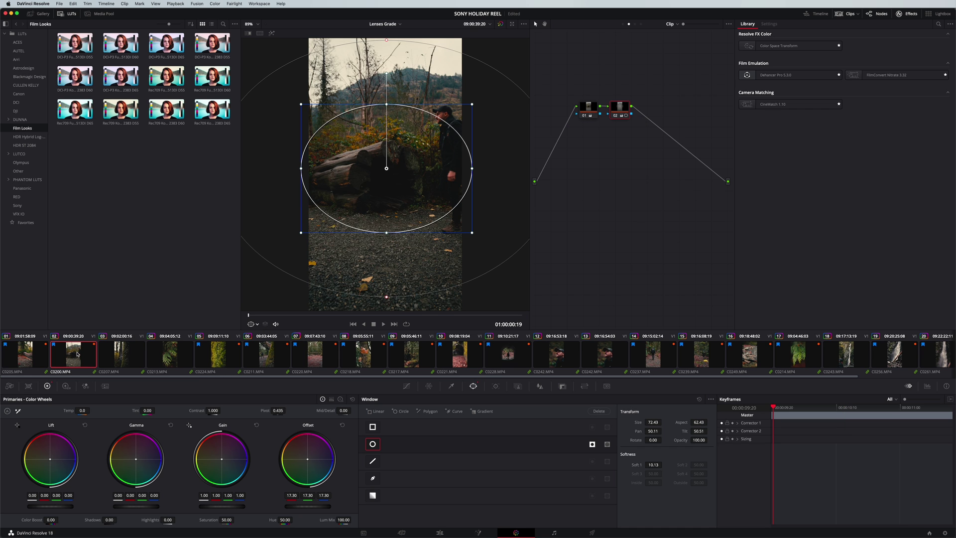
left_click(218, 354)
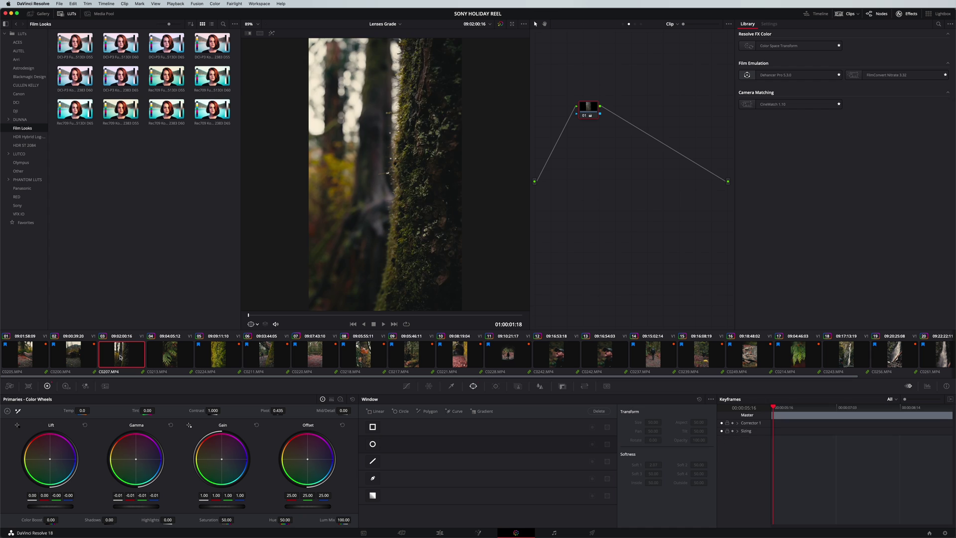
left_click(271, 357)
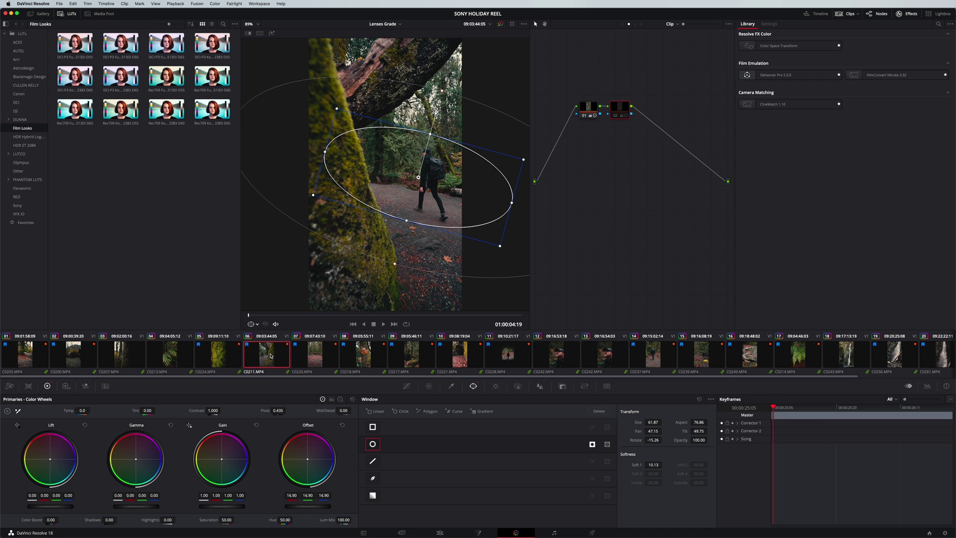
key("shift+h")
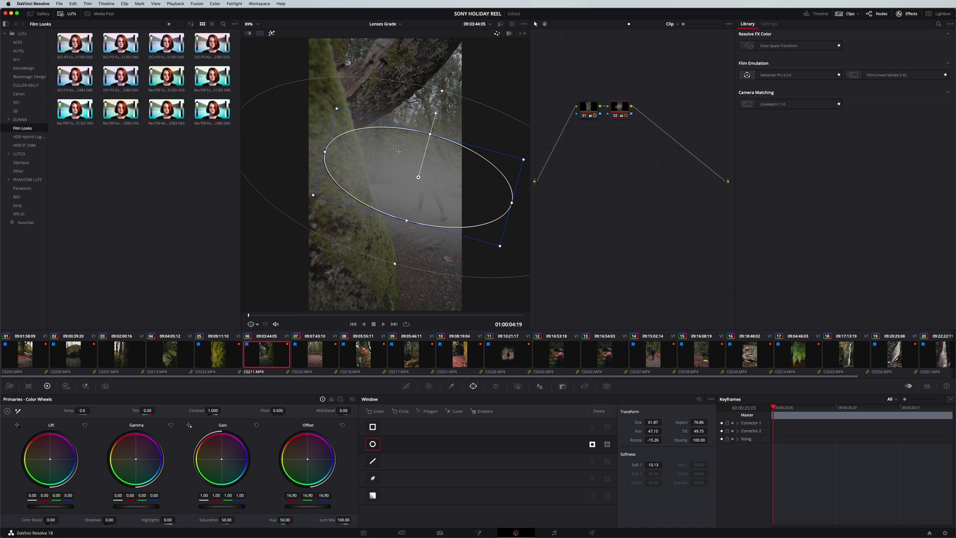
key("shift+h")
Step through the following clips, including 08, 09, 10 and 12, ending on hiker clip 14.
left_click(315, 355)
left_click(363, 355)
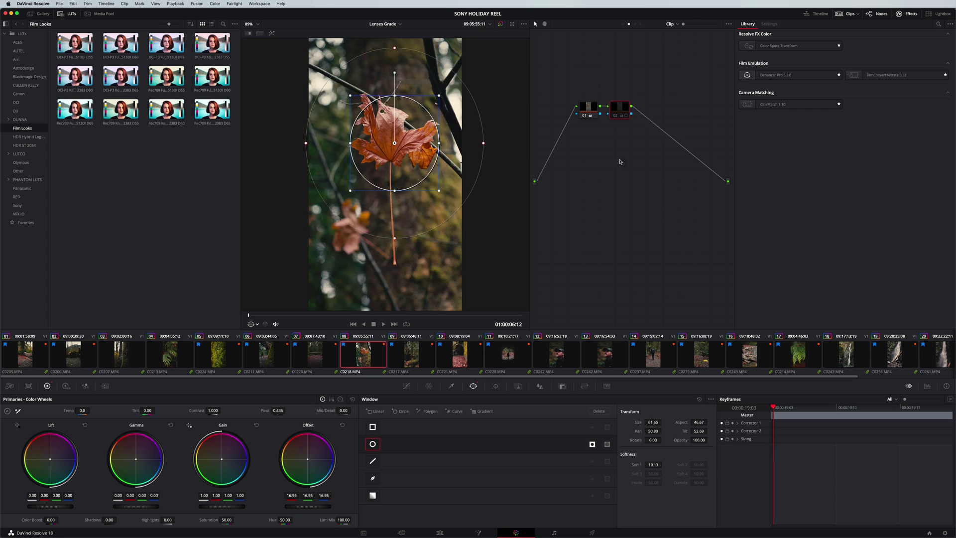
left_click(414, 356)
left_click(461, 355)
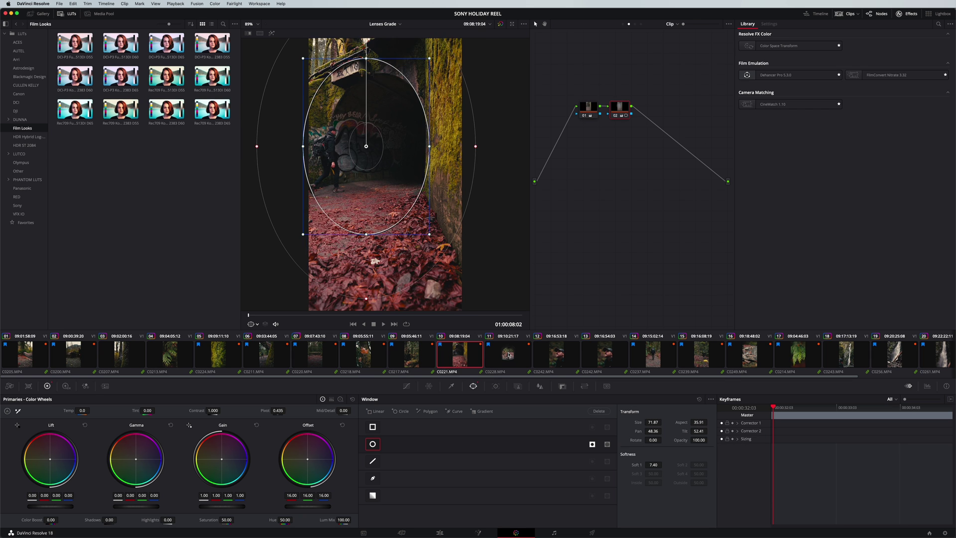
left_click(566, 355)
left_click(653, 354)
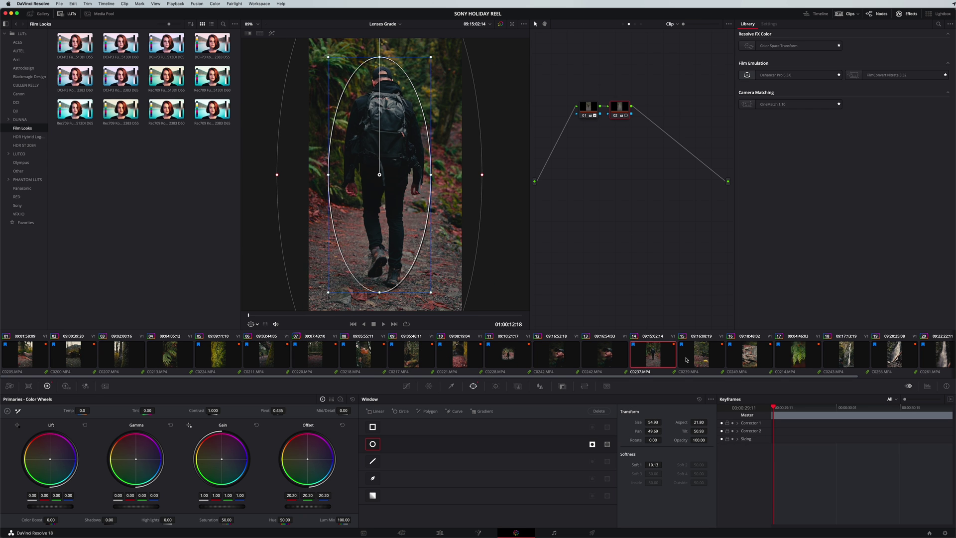